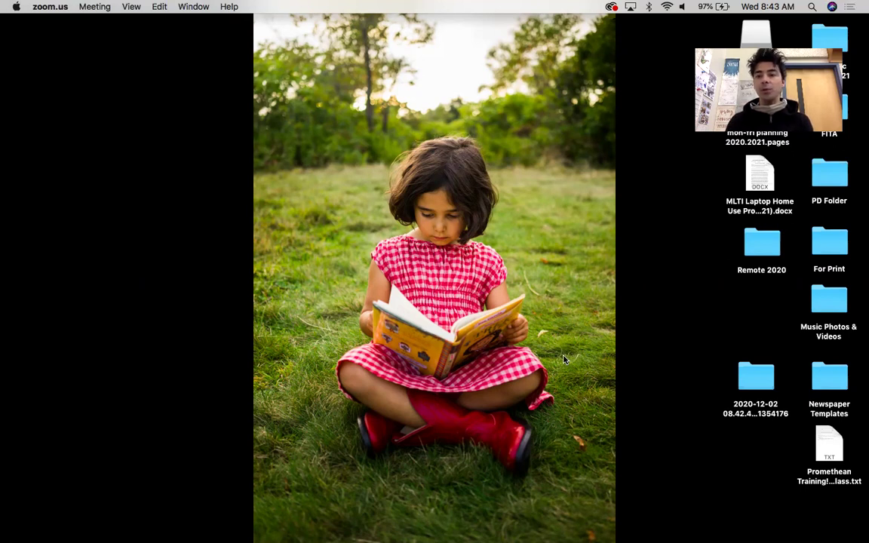
Find and select GarageBand in Finder's Applications folder, then close the Finder window.
{"action": "left_click", "coordinate": [330, 236]}
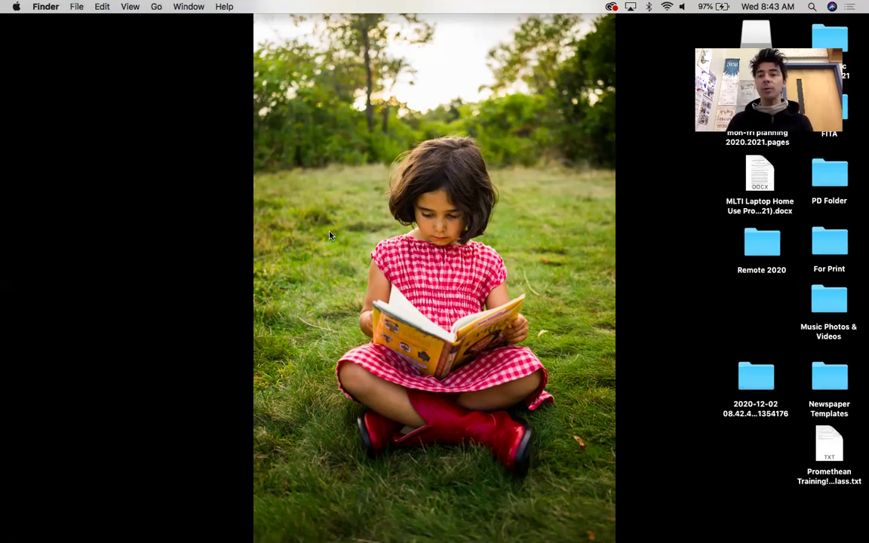
{"action": "key", "text": "super+n"}
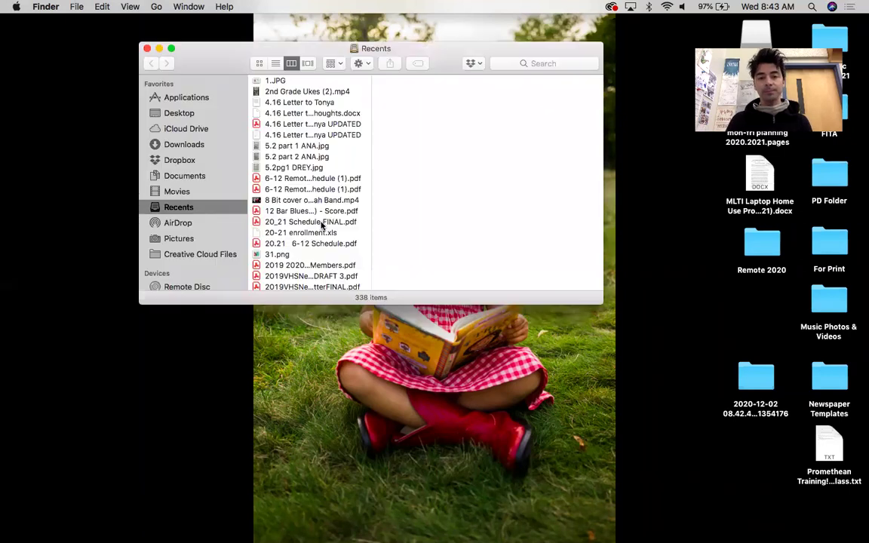
{"action": "left_click", "coordinate": [183, 100]}
{"action": "scroll", "coordinate": [298, 204], "scroll_direction": "down", "scroll_amount": 5}
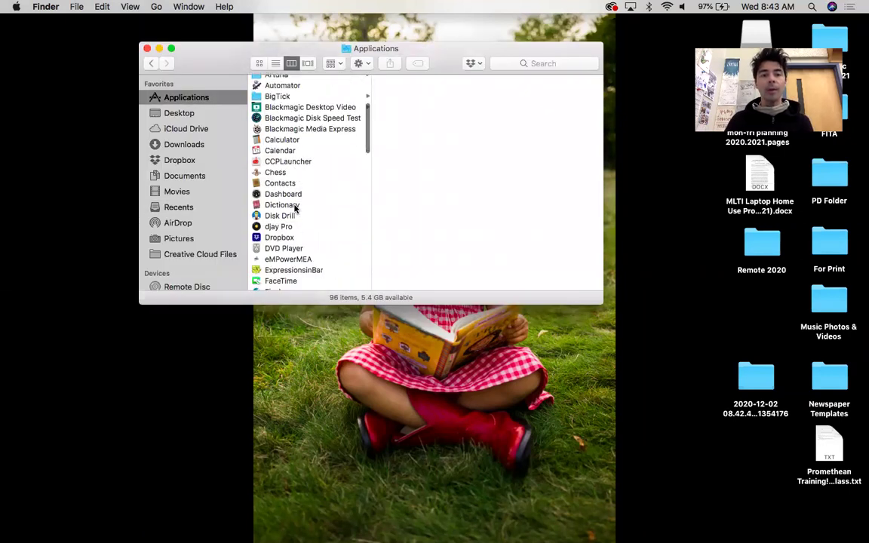
{"action": "scroll", "coordinate": [293, 192], "scroll_direction": "down", "scroll_amount": 5}
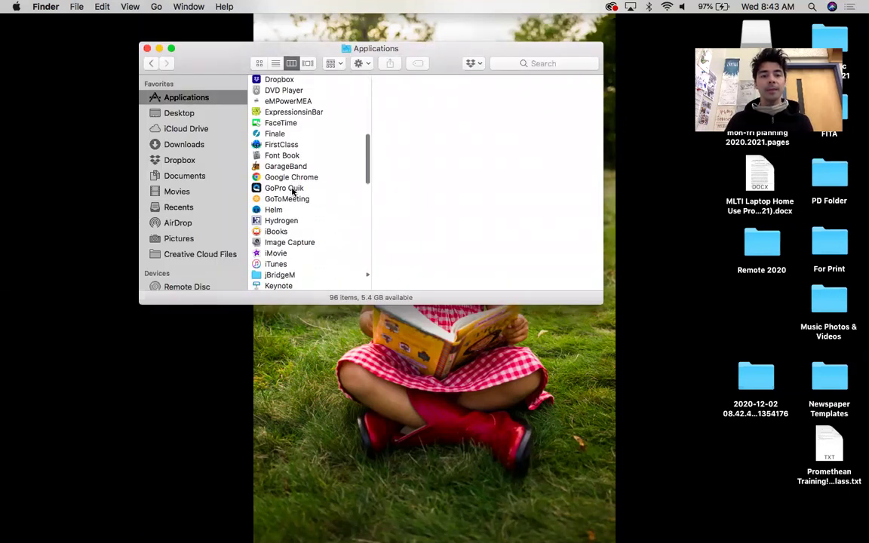
{"action": "left_click", "coordinate": [255, 166]}
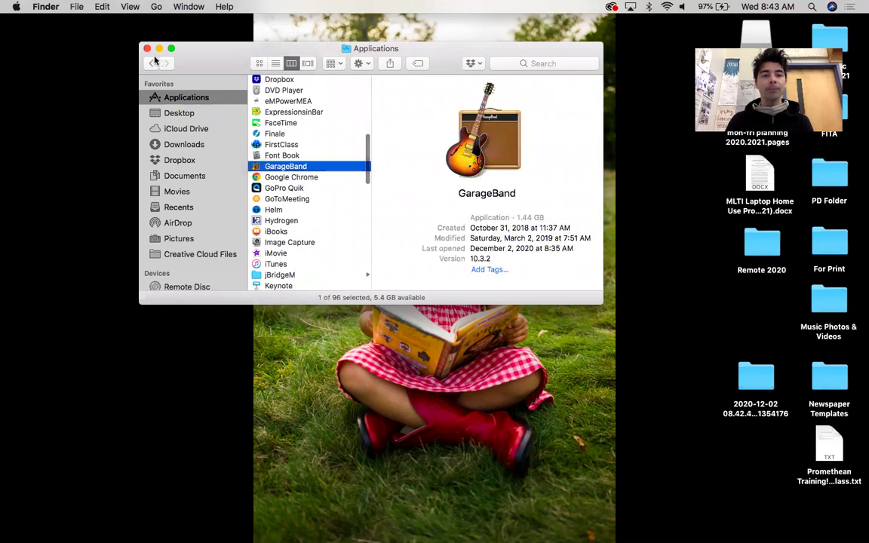
{"action": "left_click_drag", "start_coordinate": [204, 73], "coordinate": [204, 128]}
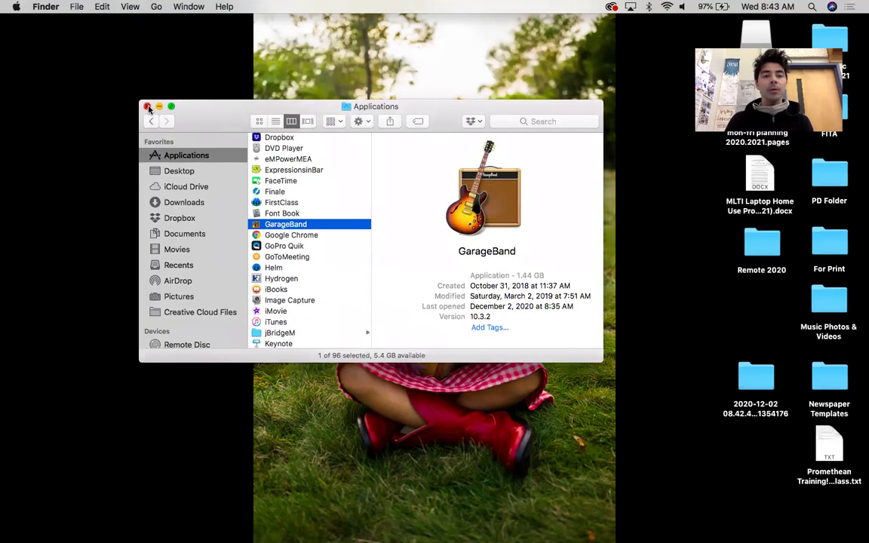
{"action": "left_click", "coordinate": [144, 103]}
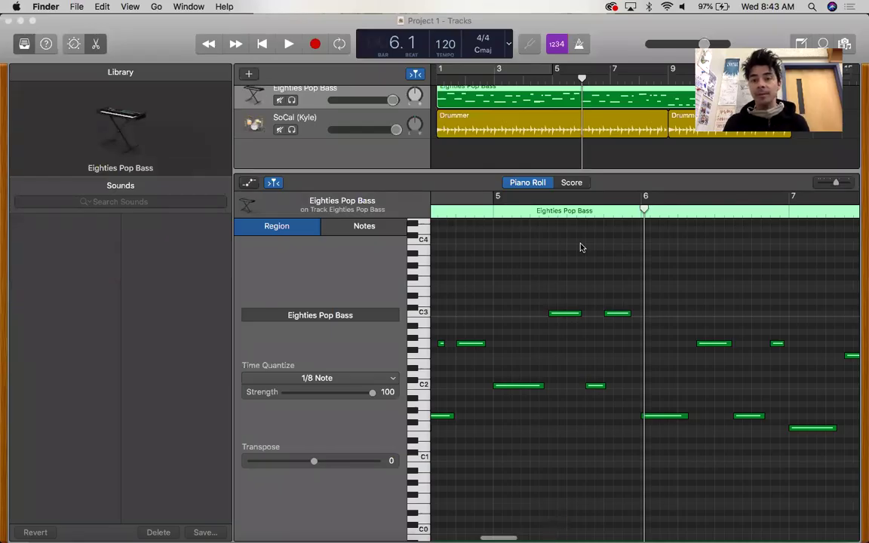
Dismiss the low-storage and audio-interface warnings and start a new project via File > New.
{"action": "left_click", "coordinate": [523, 197]}
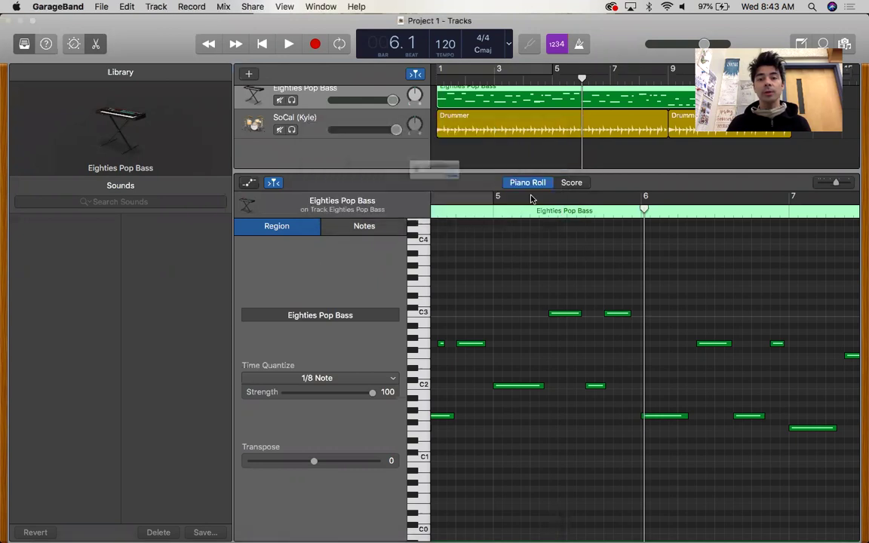
{"action": "left_click", "coordinate": [526, 200]}
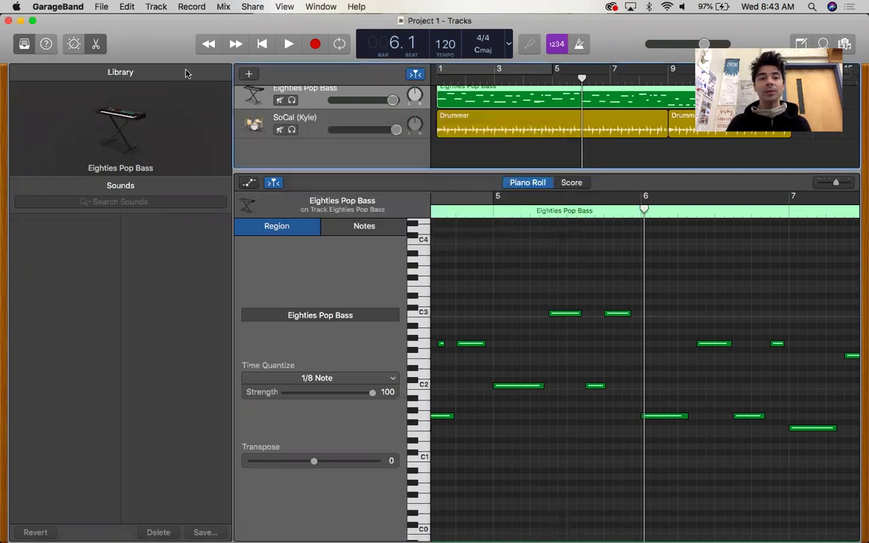
{"action": "left_click", "coordinate": [100, 6]}
{"action": "left_click", "coordinate": [111, 21]}
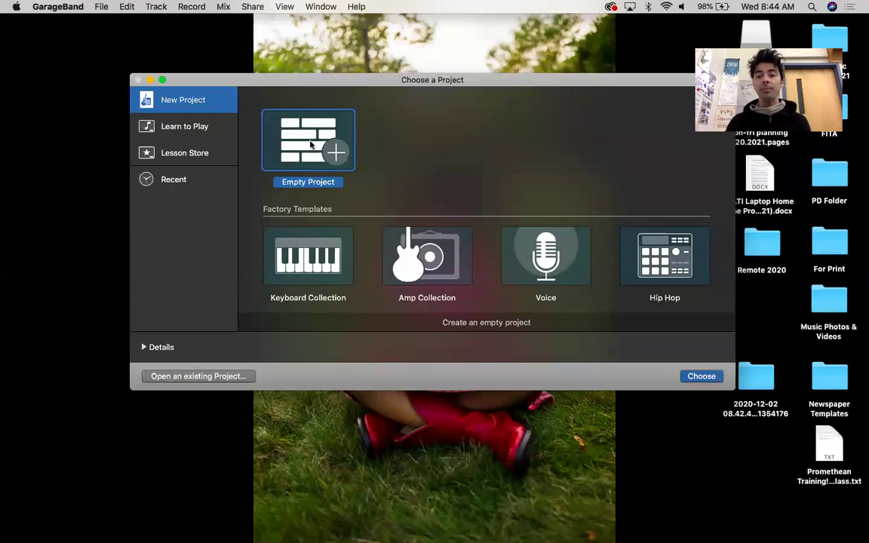
Create an Empty Project with a single Software Instrument track.
{"action": "left_click", "coordinate": [699, 377]}
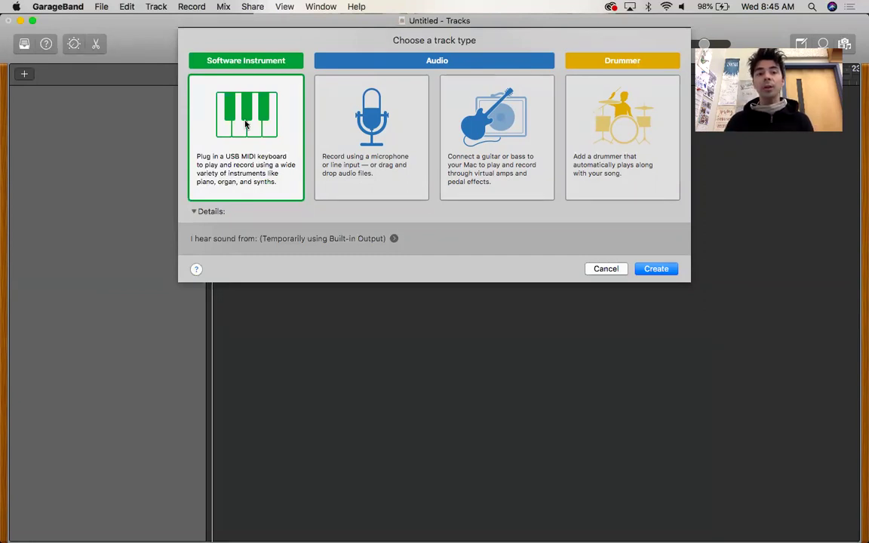
{"action": "left_click", "coordinate": [656, 270]}
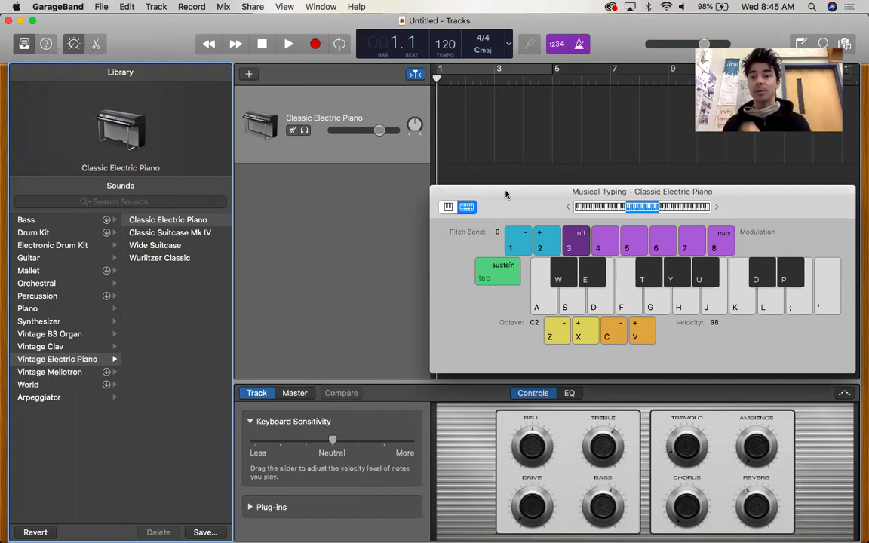
Change the track's sound to Pile Driver from the Electronic Drum Kit library.
{"action": "left_click", "coordinate": [55, 246]}
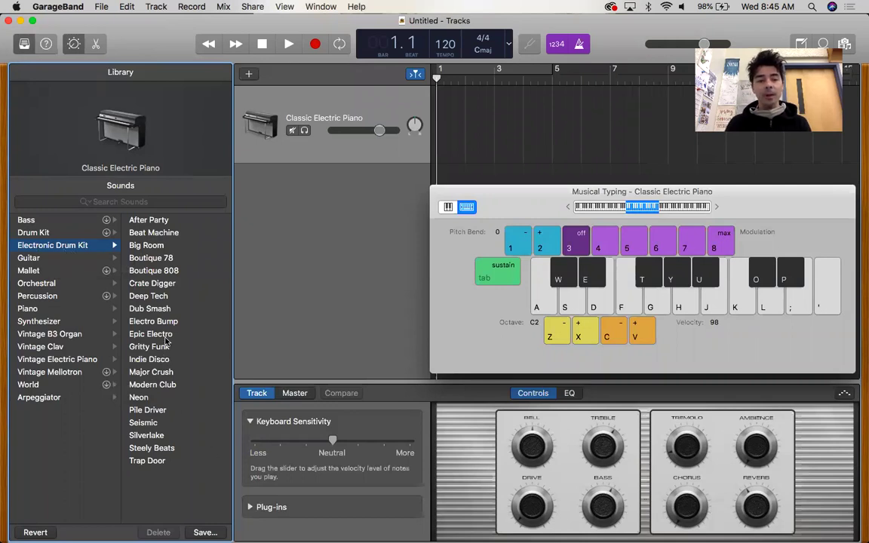
{"action": "left_click", "coordinate": [148, 409]}
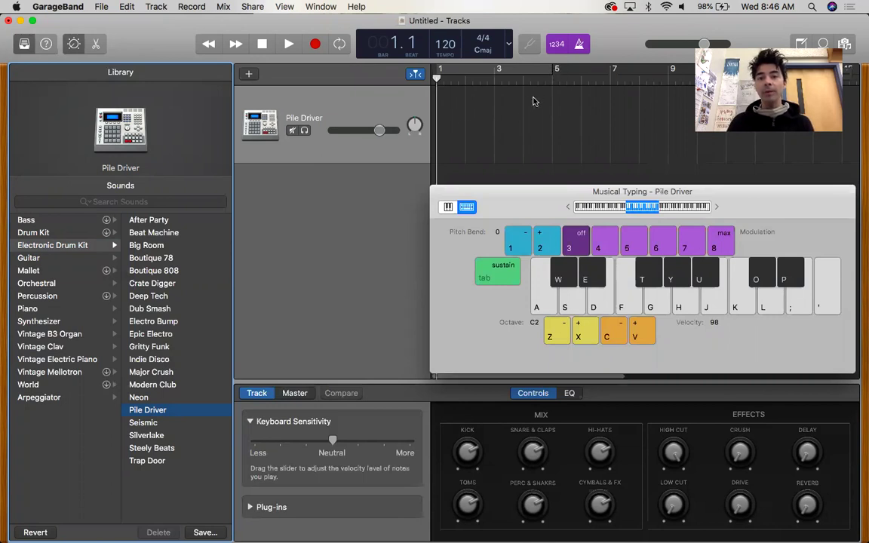
{"action": "key", "text": "super+Right"}
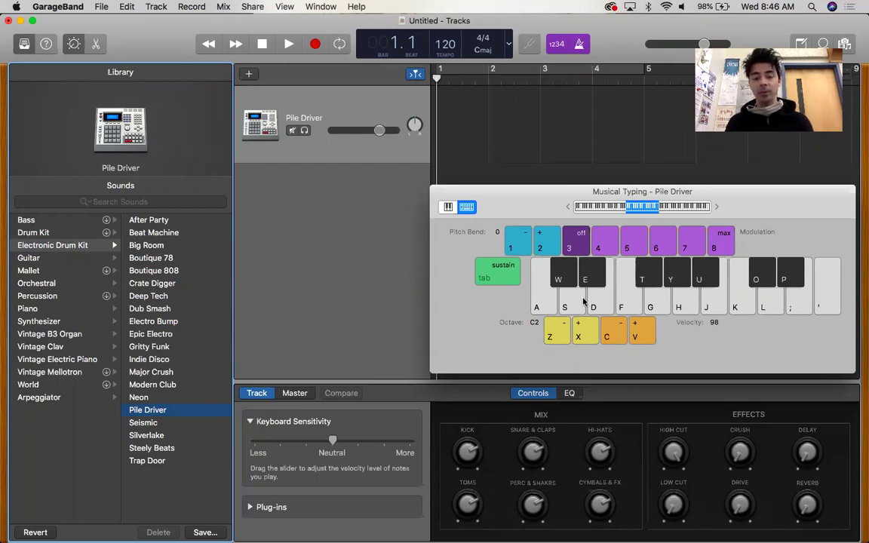
{"action": "key", "text": "s"}
{"action": "key", "text": "f"}
{"action": "key", "text": "g"}
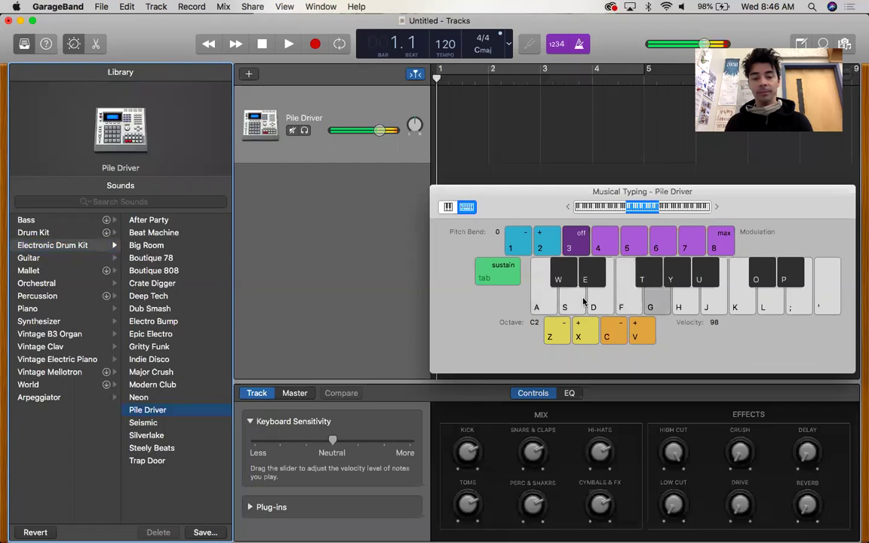
{"action": "key", "text": "j"}
{"action": "key", "text": "y"}
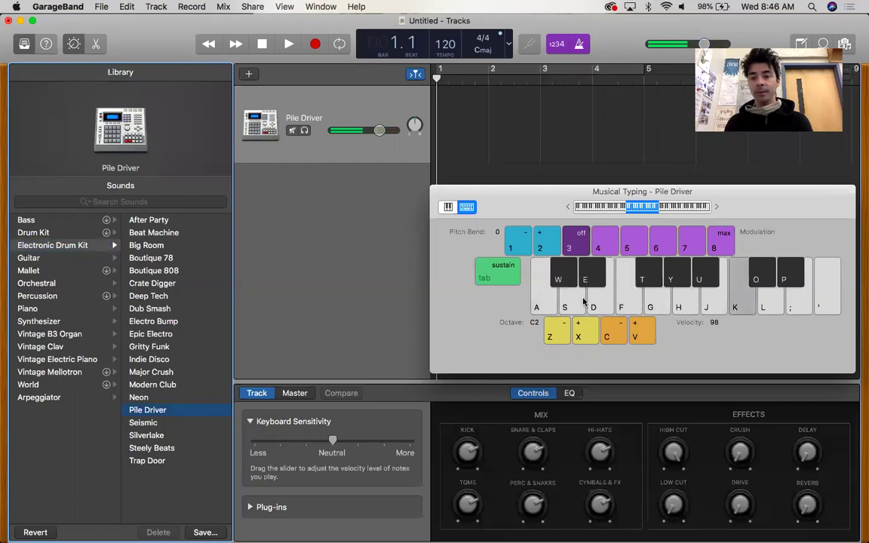
{"action": "key", "text": "u"}
{"action": "key", "text": "t"}
{"action": "key", "text": "y"}
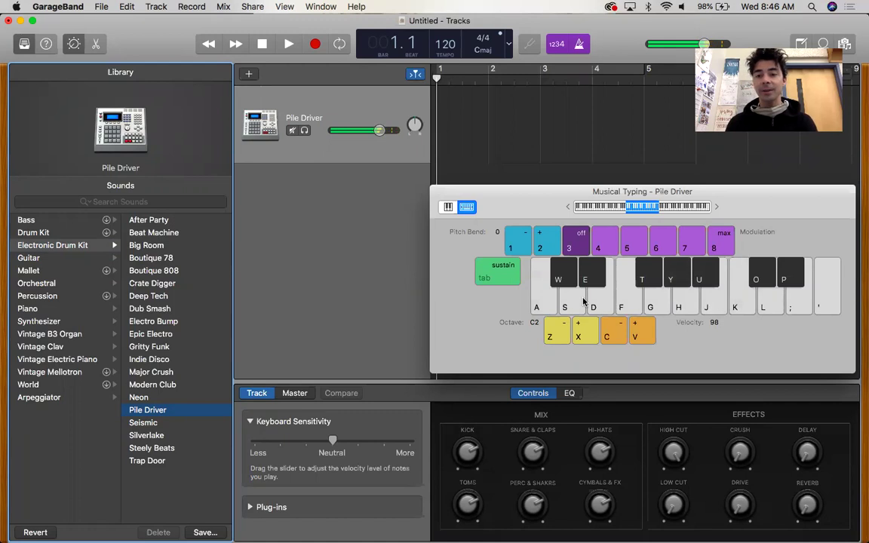
{"action": "key", "text": "t"}
{"action": "key", "text": "e"}
{"action": "key", "text": "w"}
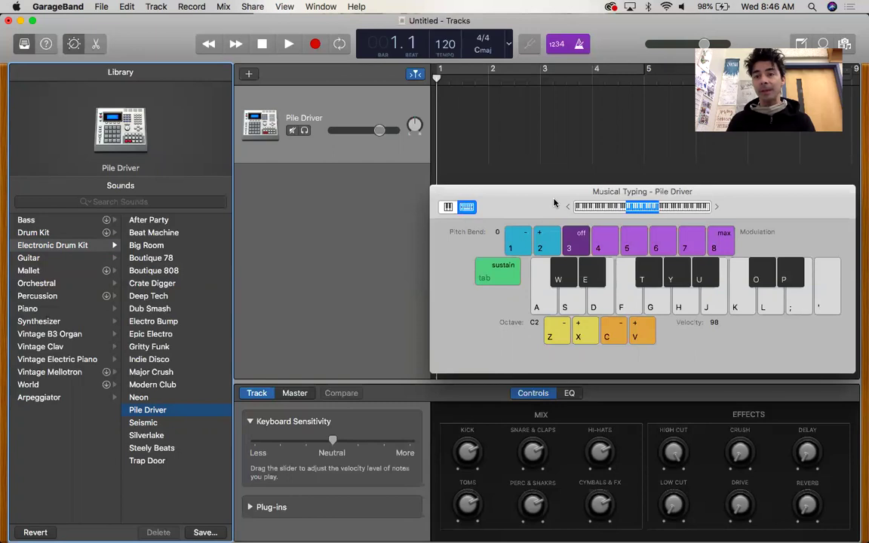
{"action": "left_click", "coordinate": [312, 6]}
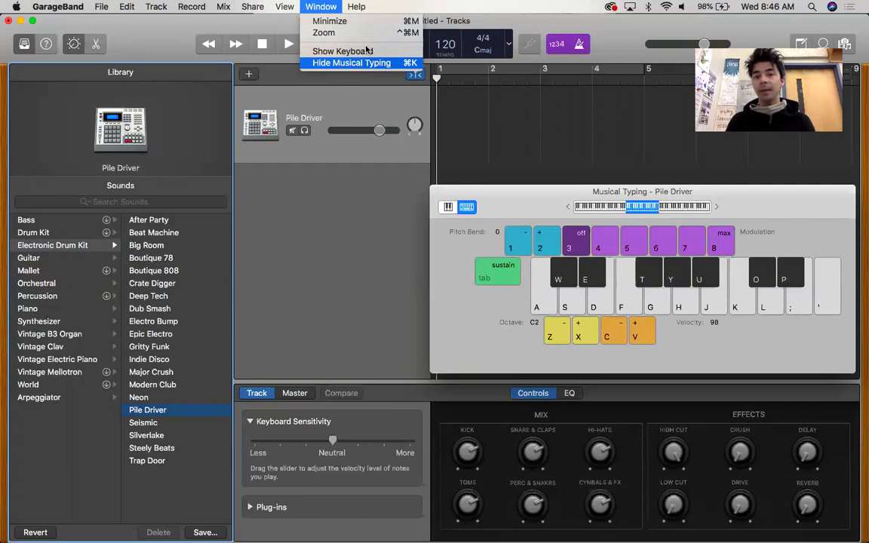
{"action": "left_click", "coordinate": [532, 215]}
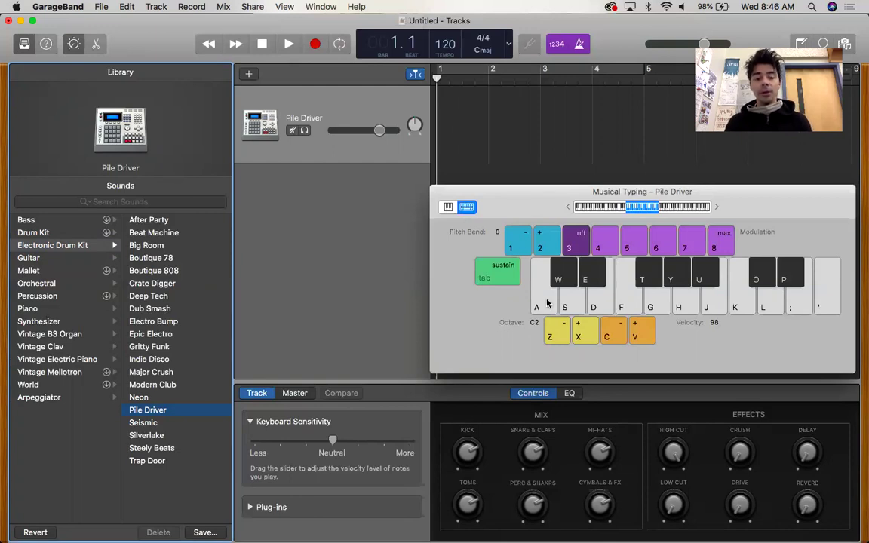
{"action": "key", "text": "a"}
{"action": "key", "text": "s"}
{"action": "key", "text": "d"}
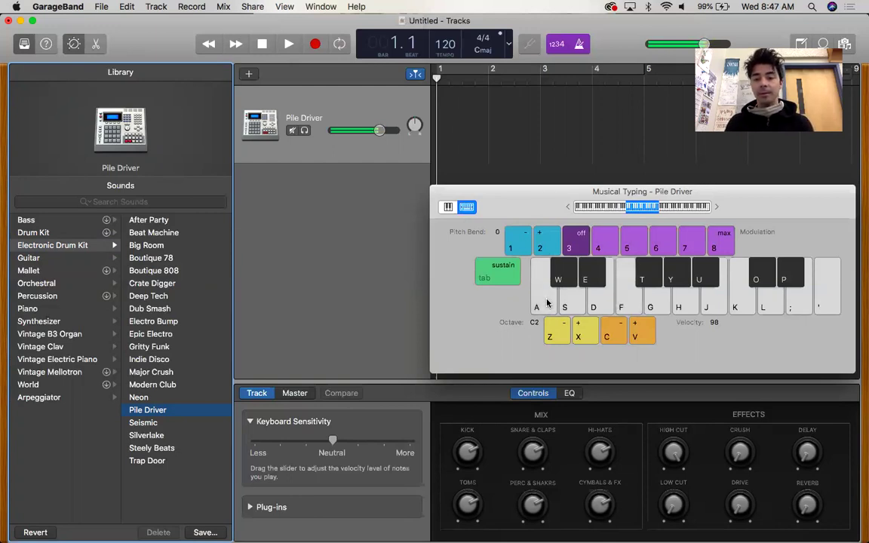
{"action": "key", "text": "g"}
{"action": "key", "text": "g"}
{"action": "key", "text": "g"}
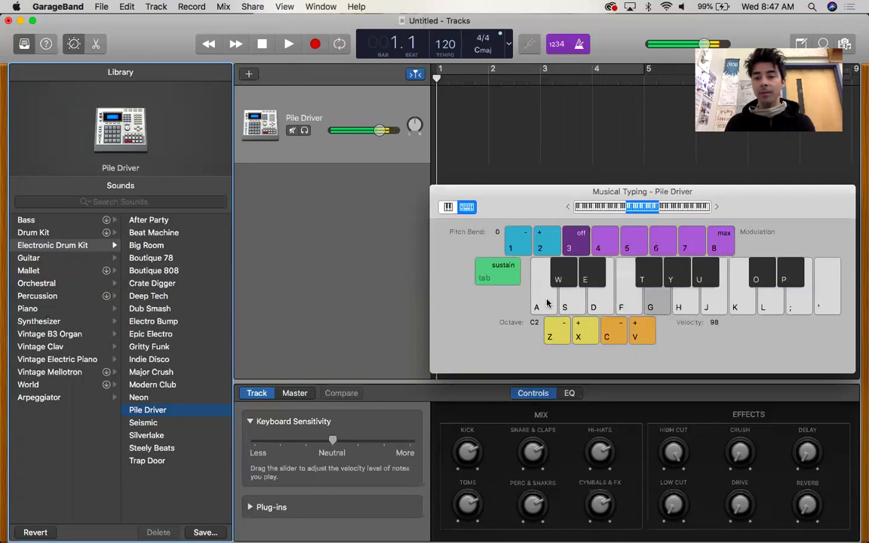
{"action": "key", "text": "e"}
{"action": "key", "text": "e"}
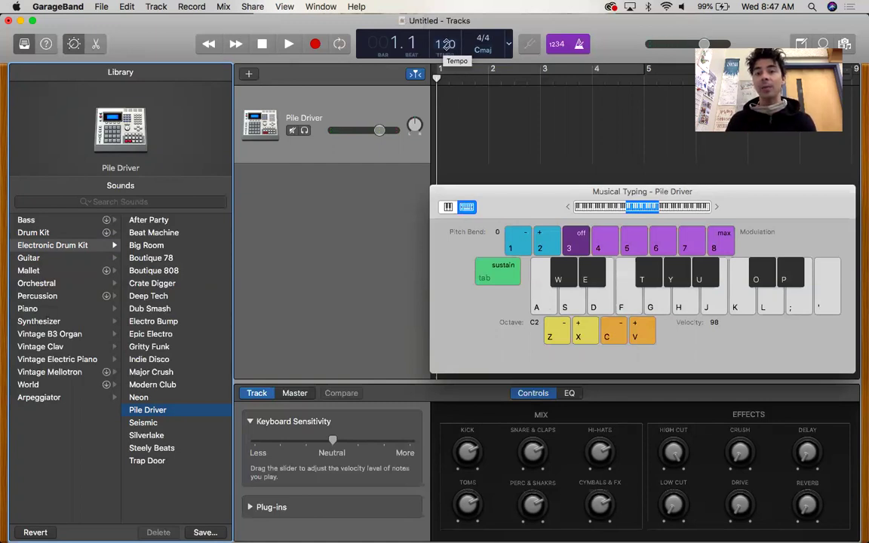
Lower the project tempo in the LCD display from 120 to 85 BPM.
{"action": "left_click_drag", "start_coordinate": [447, 44], "coordinate": [446, 118]}
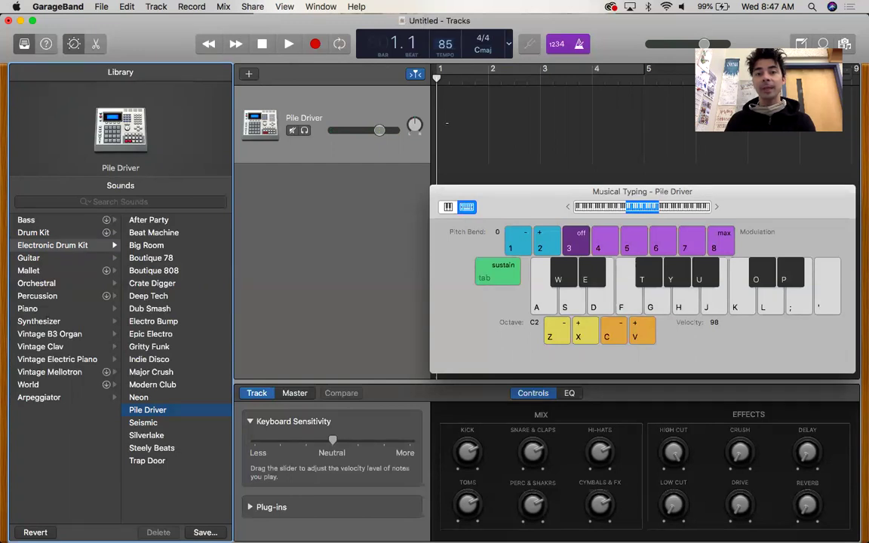
Record a four-bar Pile Driver drum pattern on Musical Typing keys, covering bars 1–5.
{"action": "left_click", "coordinate": [315, 44]}
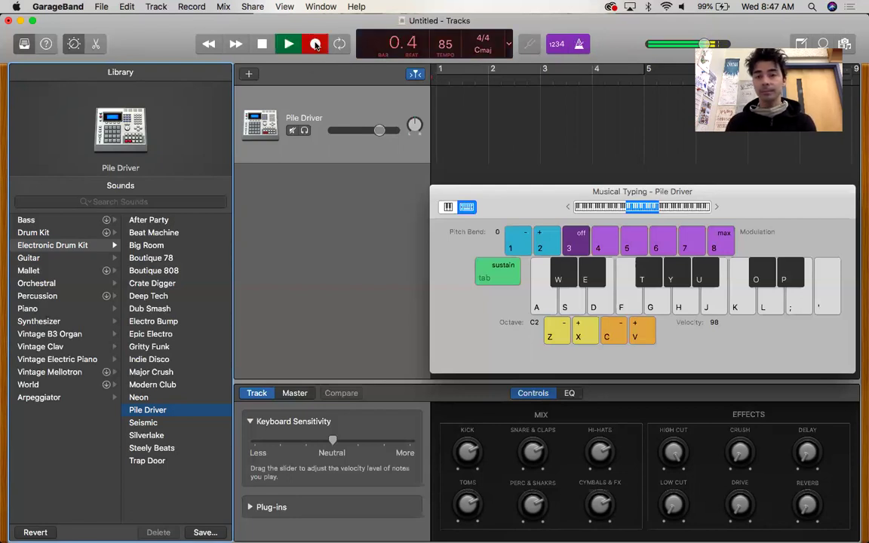
{"action": "key", "text": "g"}
{"action": "key", "text": "f"}
{"action": "key", "text": "d"}
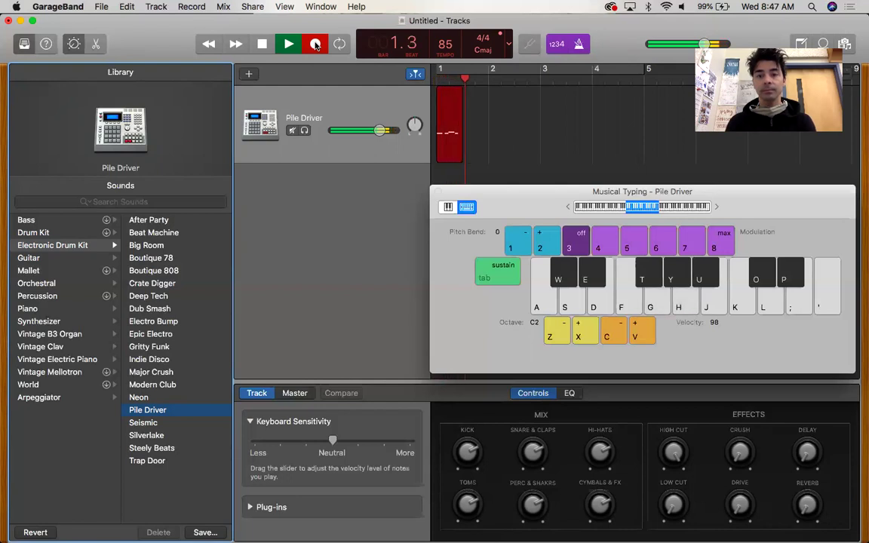
{"action": "key", "text": "d"}
{"action": "key", "text": "f"}
{"action": "key", "text": "d"}
{"action": "key", "text": "f"}
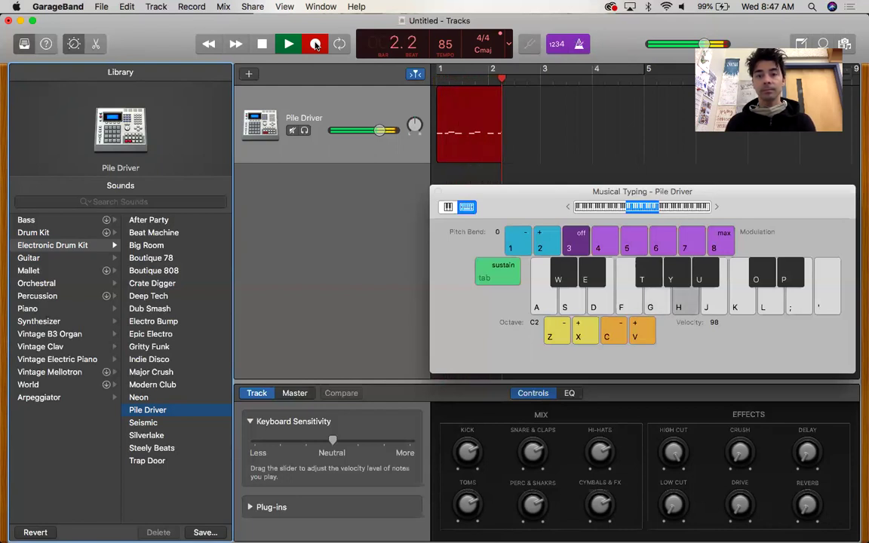
{"action": "key", "text": "d"}
{"action": "key", "text": "d"}
{"action": "key", "text": "f"}
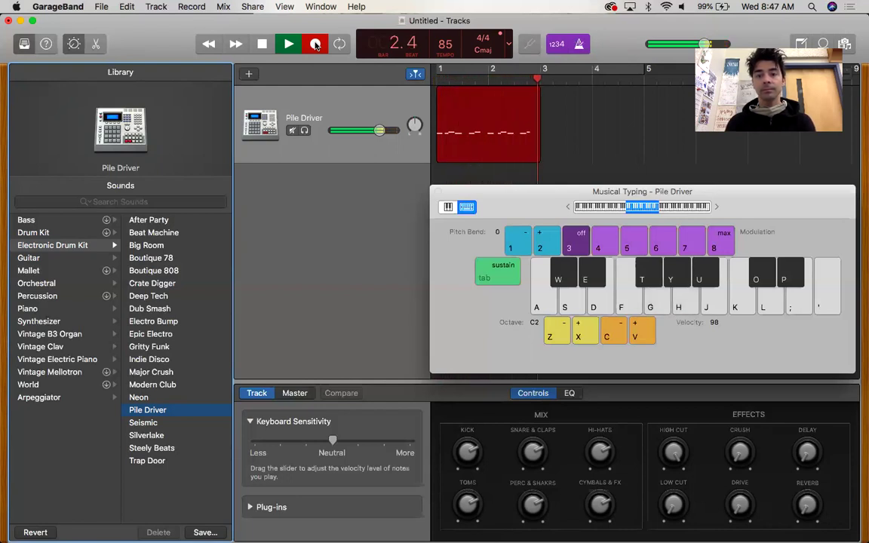
{"action": "key", "text": "d"}
{"action": "key", "text": "d"}
{"action": "key", "text": "h"}
{"action": "key", "text": "d"}
{"action": "key", "text": "d"}
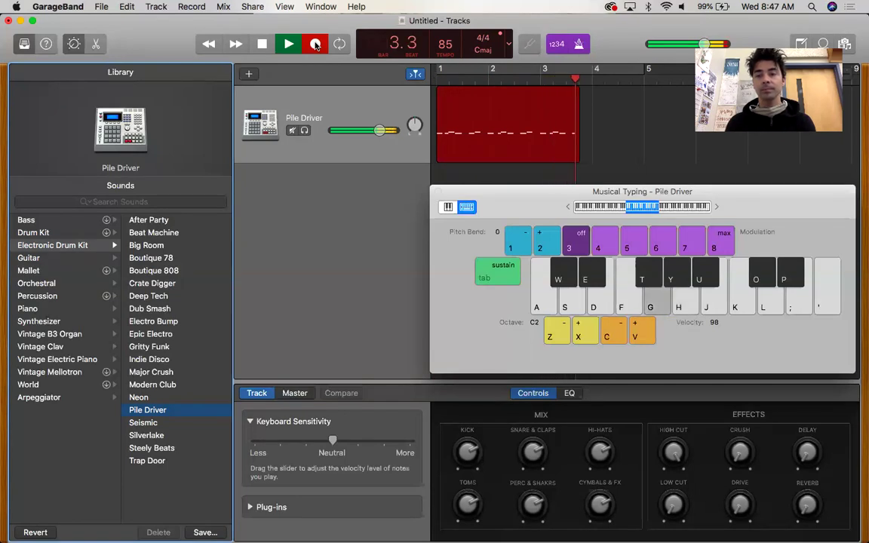
{"action": "key", "text": "f"}
{"action": "key", "text": "g"}
{"action": "key", "text": "d"}
{"action": "key", "text": "f"}
{"action": "key", "text": "d"}
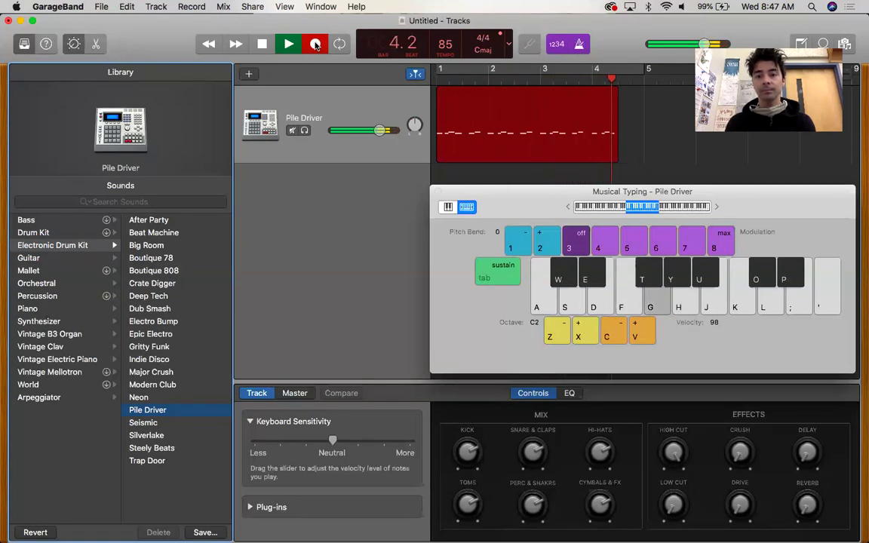
{"action": "key", "text": "d"}
{"action": "key", "text": "space"}
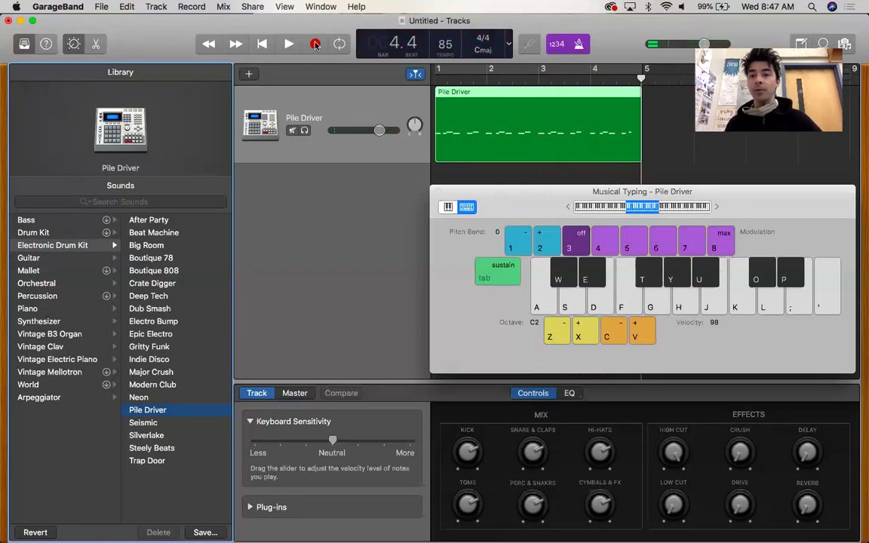
Play back the recorded drum loop from bar 1 and return to the start.
{"action": "left_click", "coordinate": [435, 79]}
{"action": "key", "text": "space"}
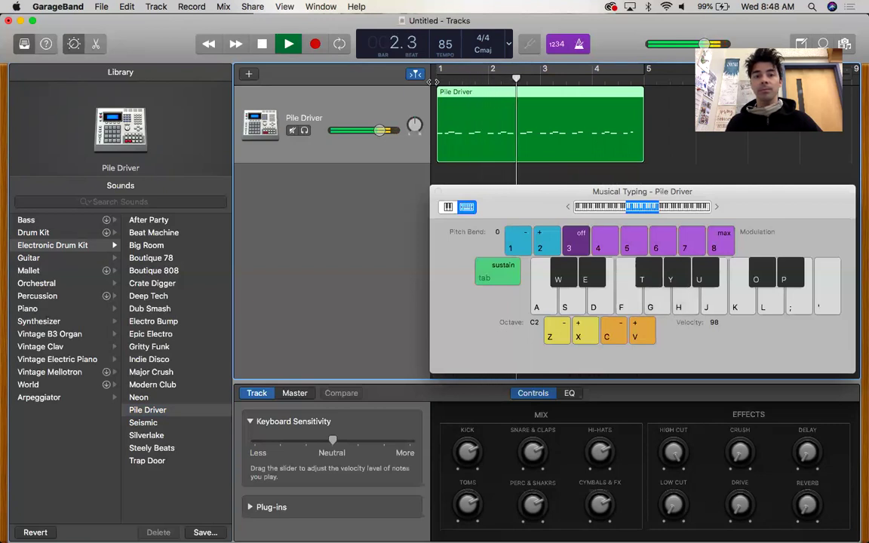
{"action": "key", "text": "space"}
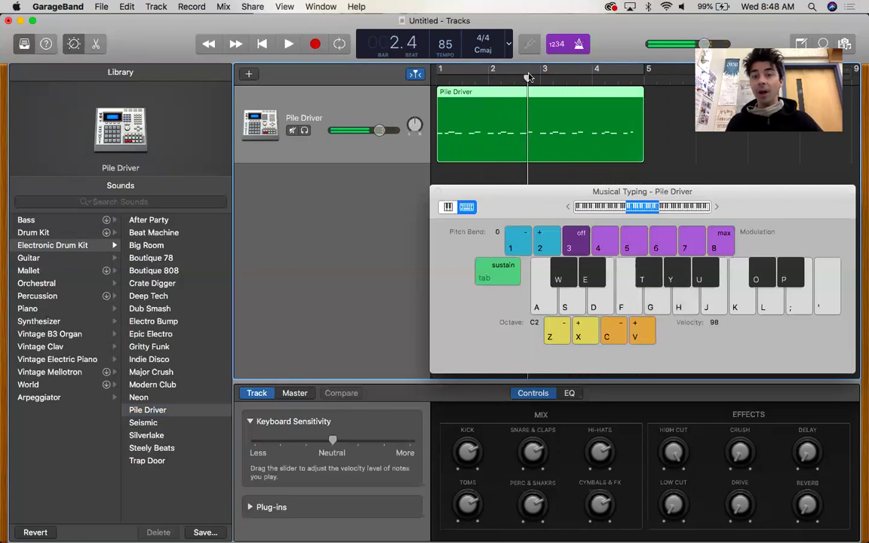
{"action": "key", "text": "Return"}
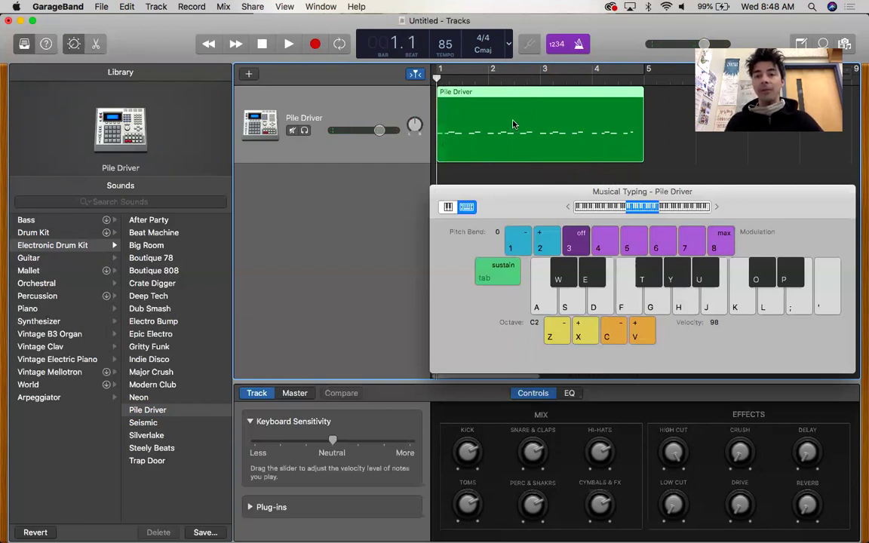
Quantize the Pile Driver region to 1/16 notes, play it back, and rewind to bar 1.
{"action": "right_click", "coordinate": [513, 124]}
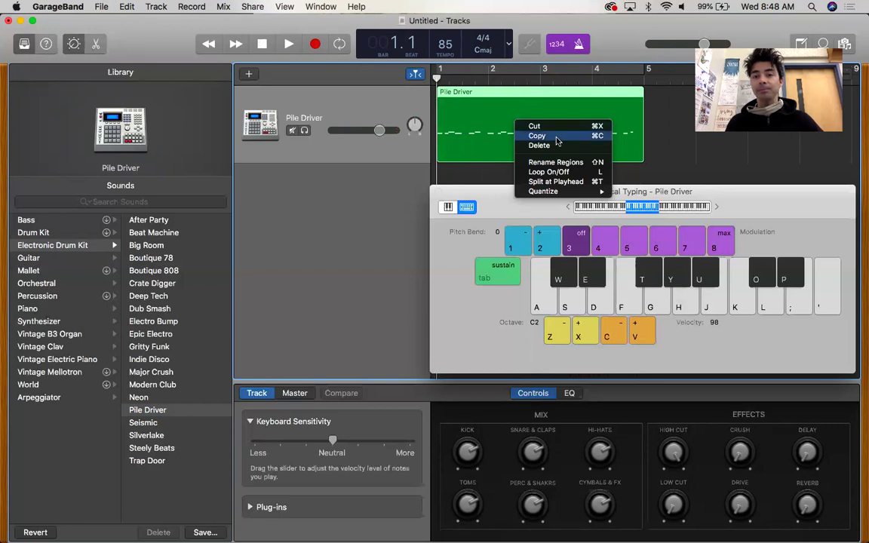
{"action": "mouse_move", "coordinate": [561, 192]}
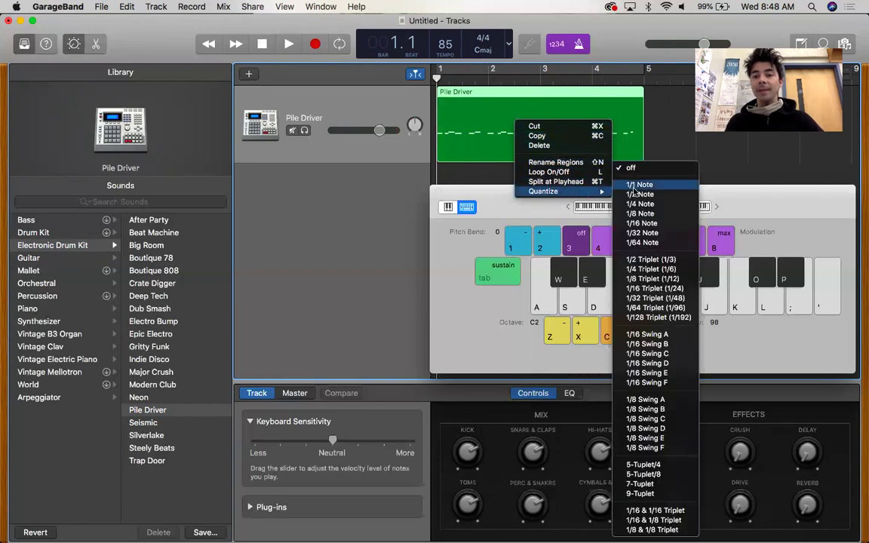
{"action": "left_click", "coordinate": [655, 224]}
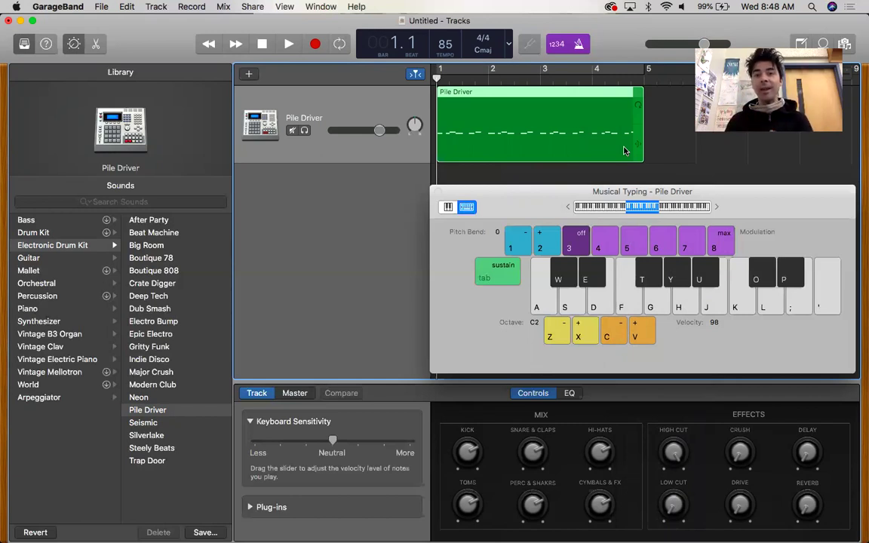
{"action": "key", "text": "space"}
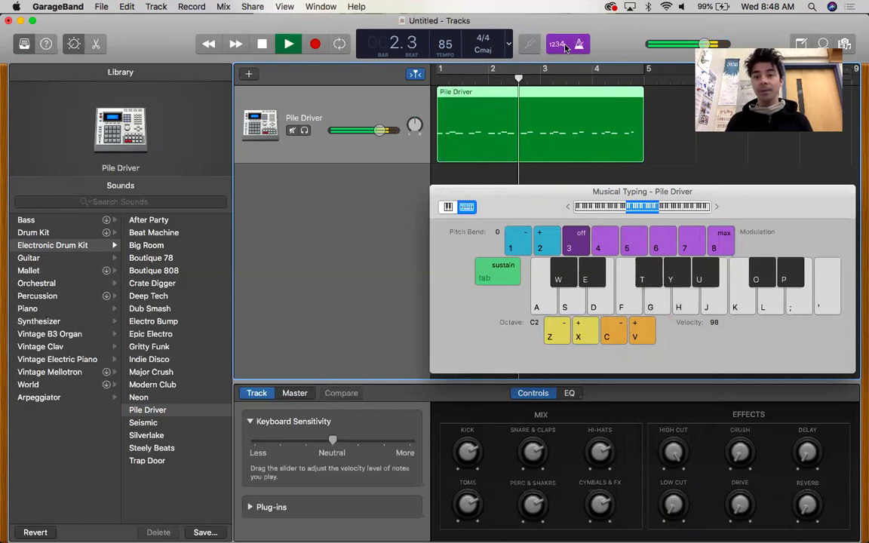
{"action": "left_click", "coordinate": [262, 44]}
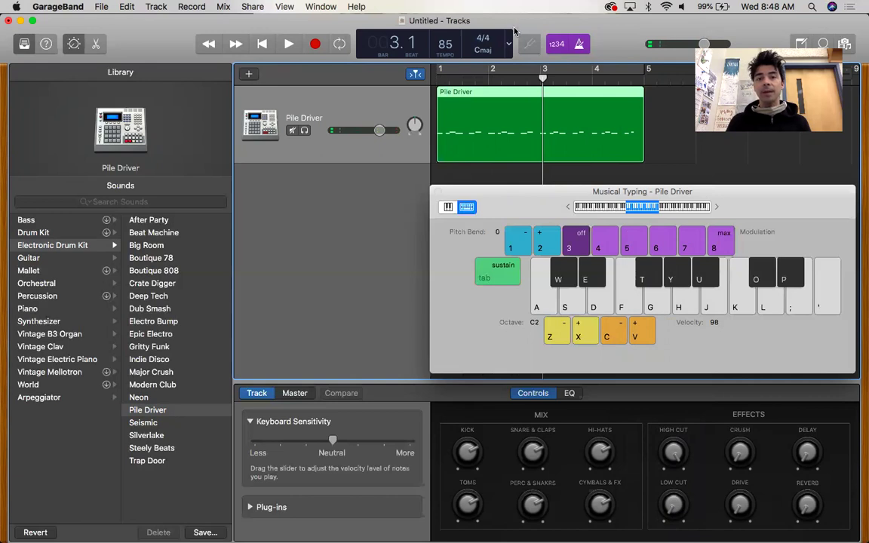
{"action": "left_click_drag", "start_coordinate": [462, 23], "coordinate": [462, 58]}
{"action": "left_click", "coordinate": [262, 80]}
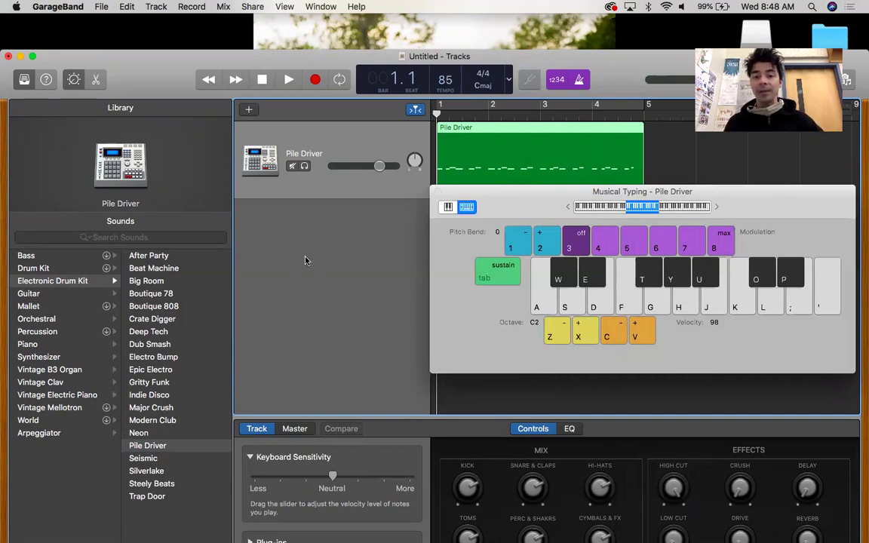
Add a software instrument track and load Synthesizer > EDM Bass > FM Wobble Bass.
{"action": "left_click", "coordinate": [249, 111]}
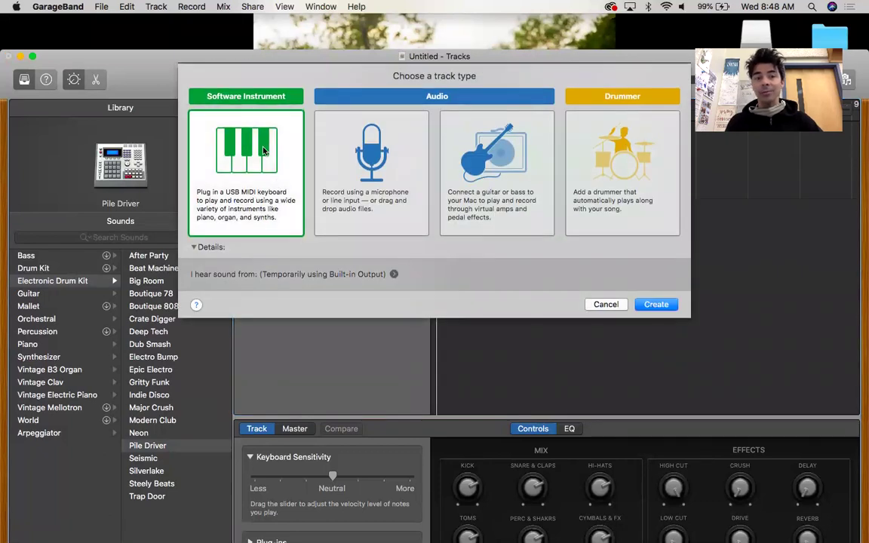
{"action": "left_click", "coordinate": [655, 304]}
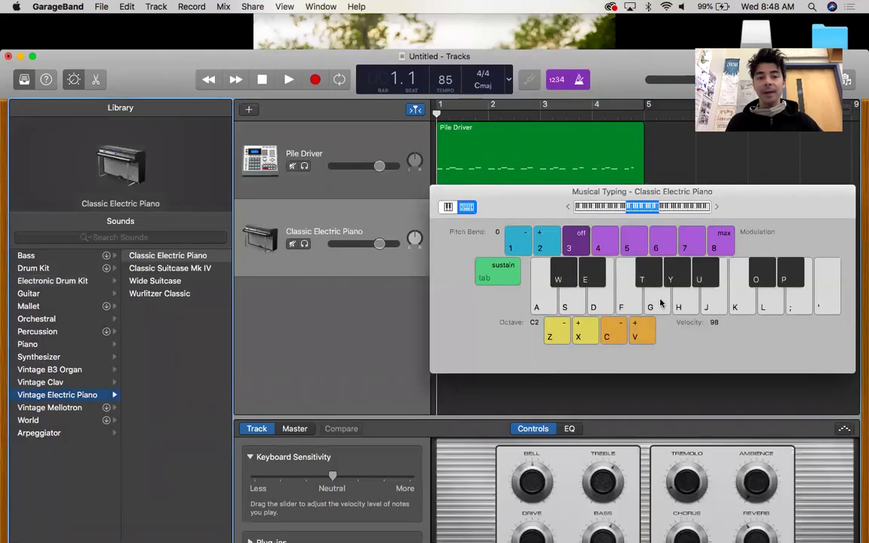
{"action": "left_click", "coordinate": [39, 361]}
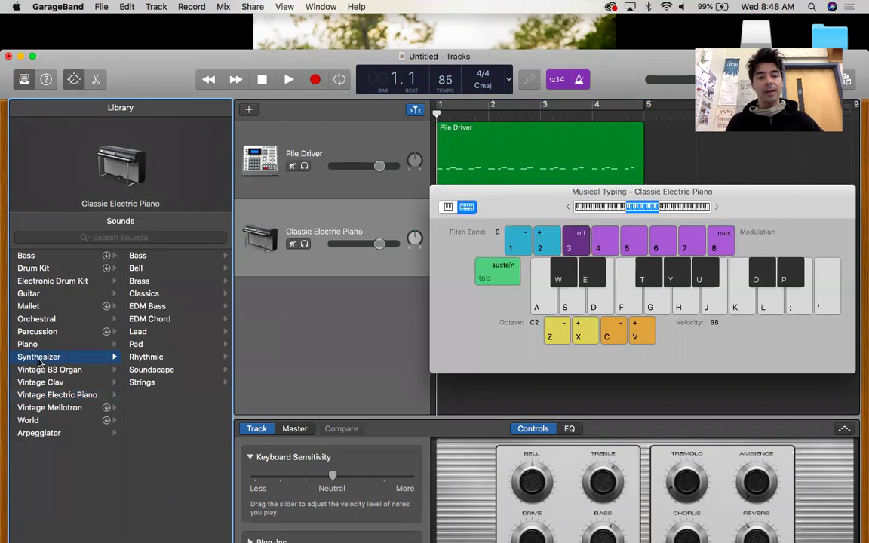
{"action": "left_click", "coordinate": [148, 305]}
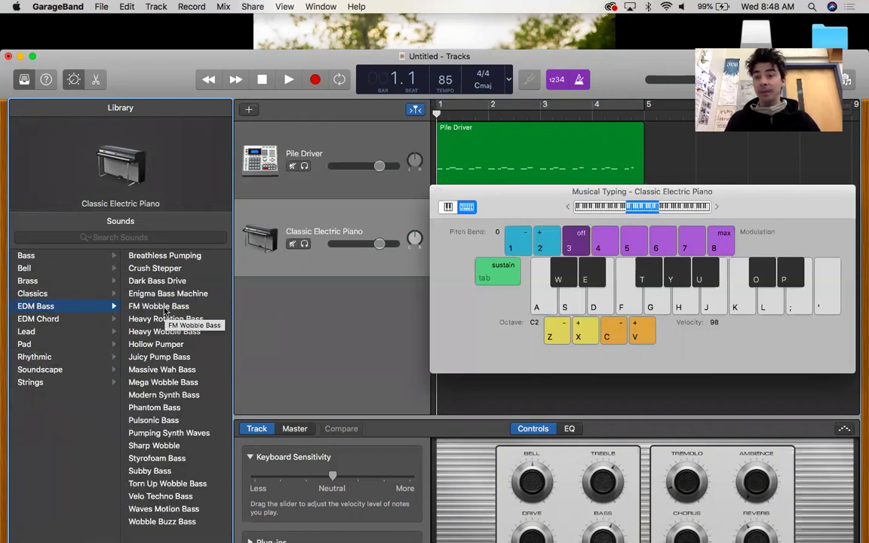
{"action": "left_click", "coordinate": [165, 308]}
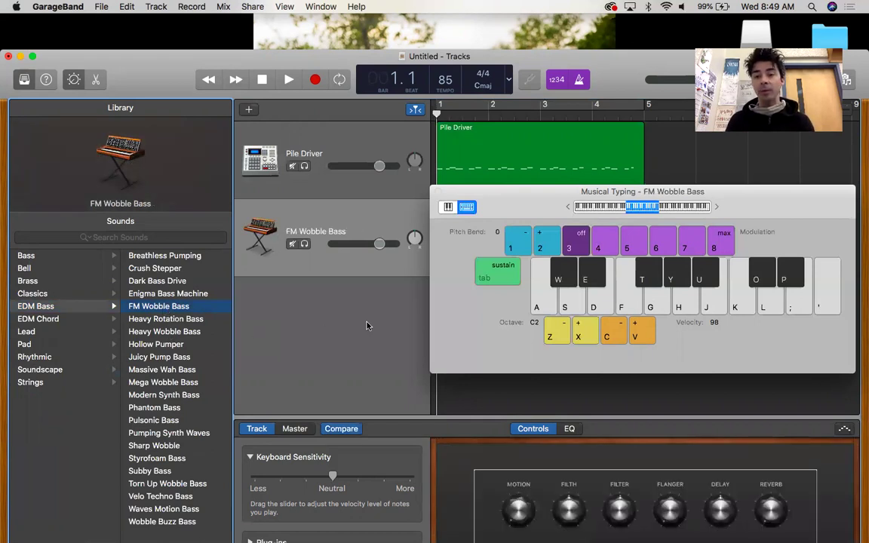
Audition the bass, then shift the Musical Typing range down one octave to C1.
{"action": "key", "text": "a"}
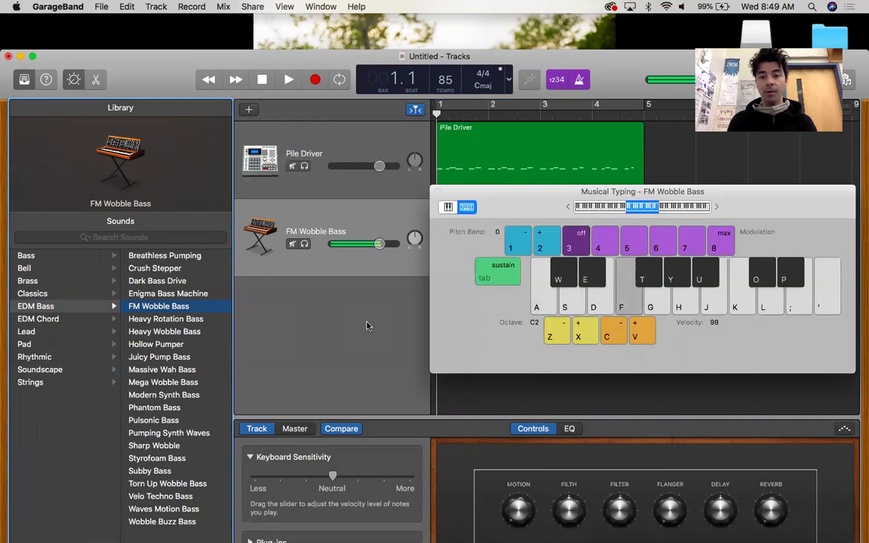
{"action": "key", "text": "s"}
{"action": "key", "text": "a"}
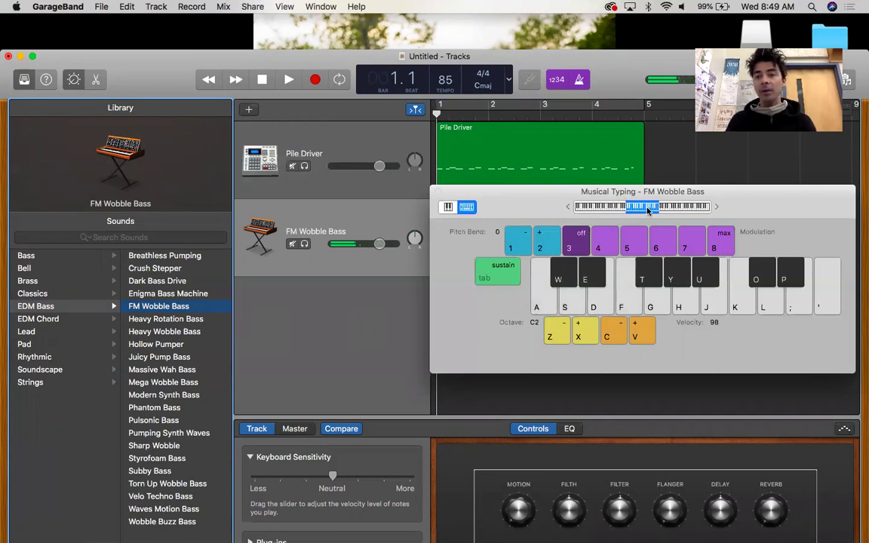
{"action": "left_click_drag", "start_coordinate": [647, 210], "coordinate": [638, 211]}
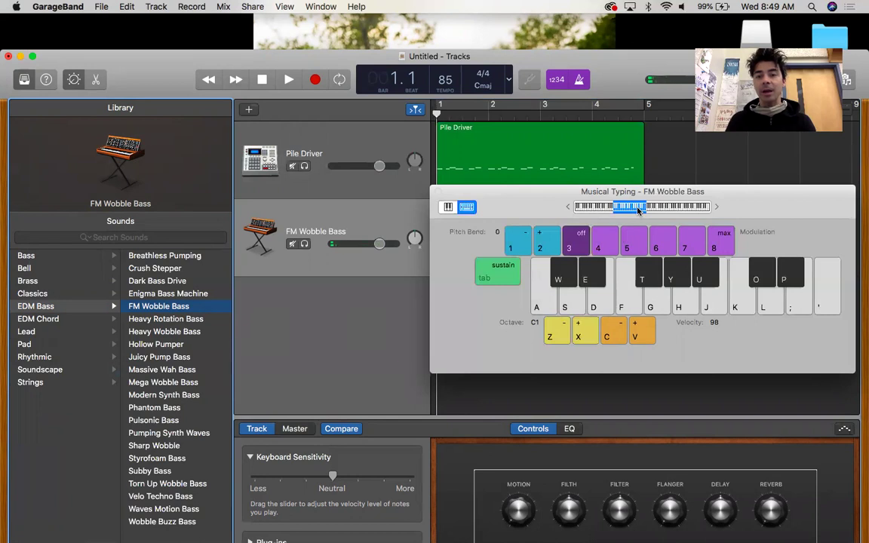
Play a short bass riff in the lower octave to test the sound.
{"action": "key", "text": "a"}
{"action": "key", "text": "g"}
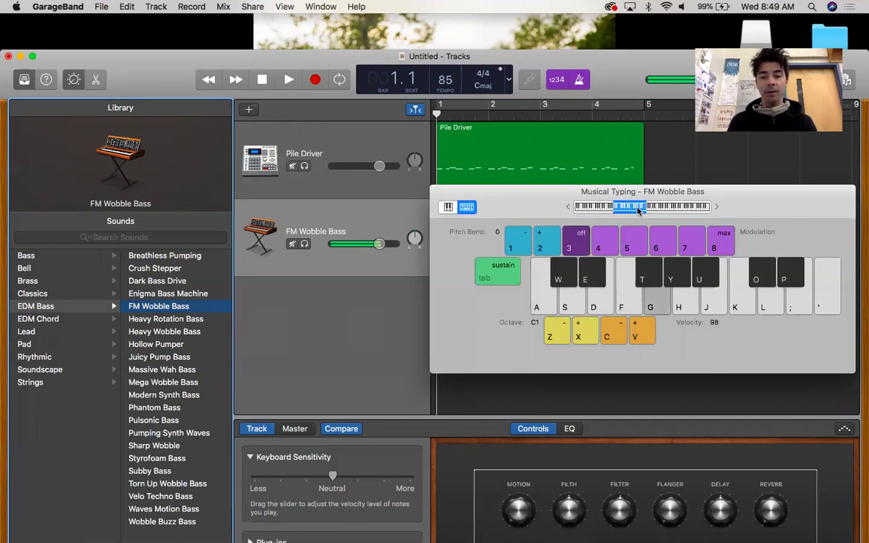
{"action": "key", "text": "f"}
{"action": "key", "text": "a"}
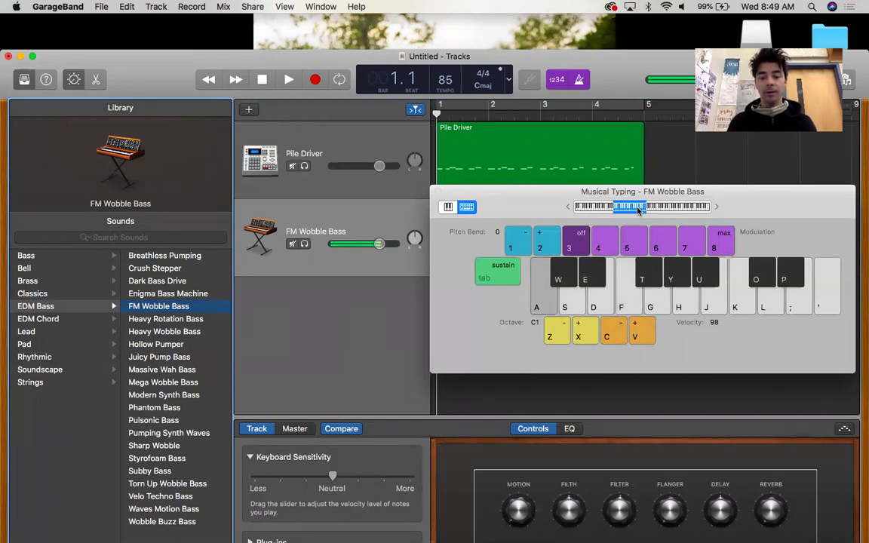
{"action": "key", "text": "s"}
{"action": "key", "text": "g"}
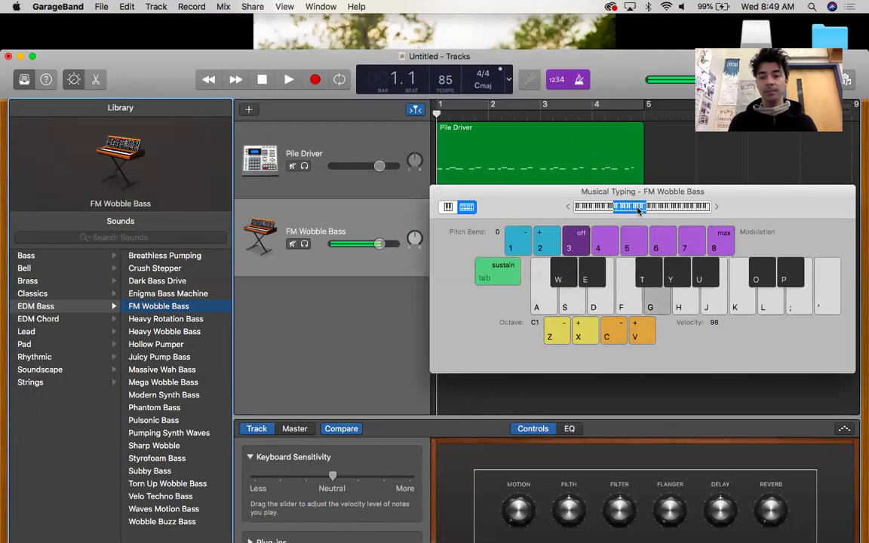
{"action": "key", "text": "s"}
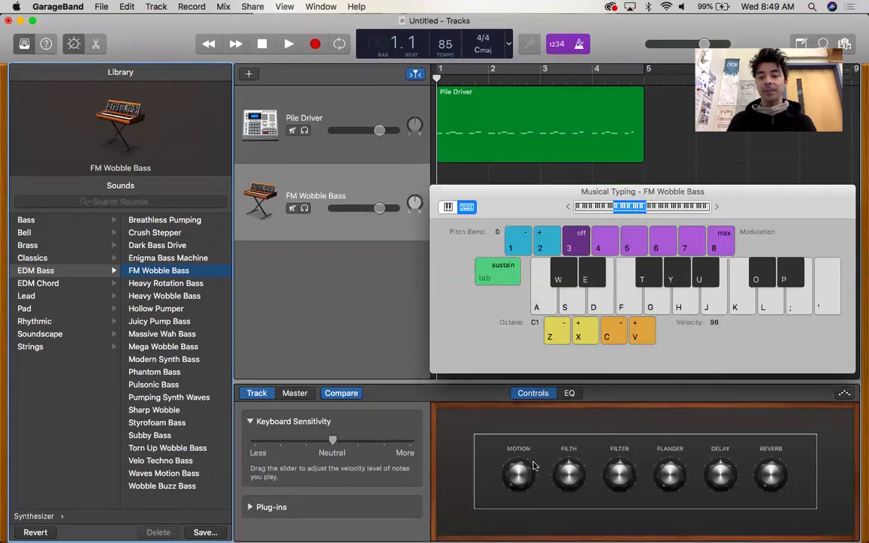
{"action": "key", "text": "s"}
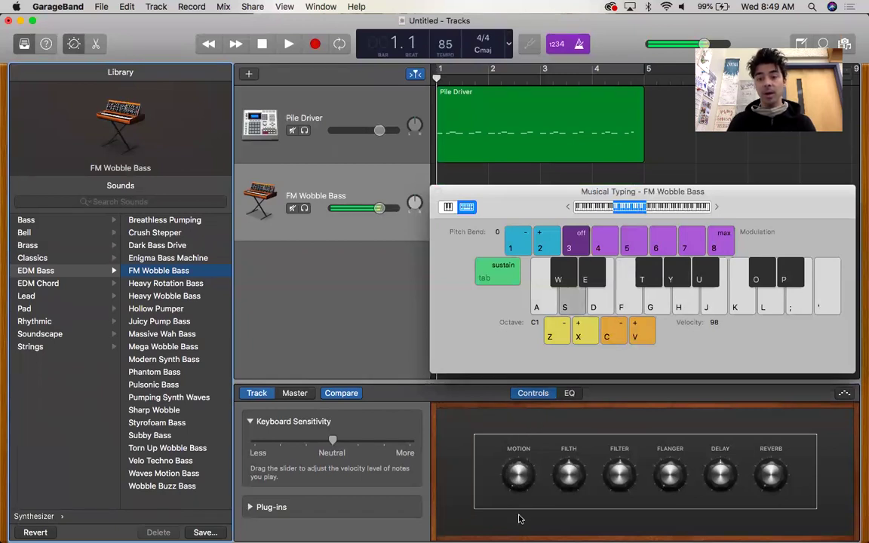
{"action": "key", "text": "s"}
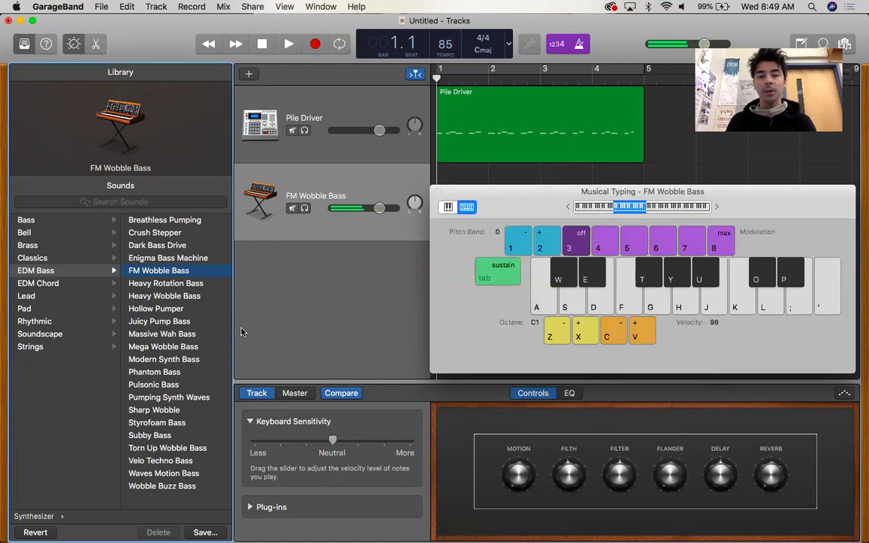
Try Heavy Rotation Bass, discard changes, then switch to Heavy Wobble Bass and audition it.
{"action": "left_click", "coordinate": [166, 283]}
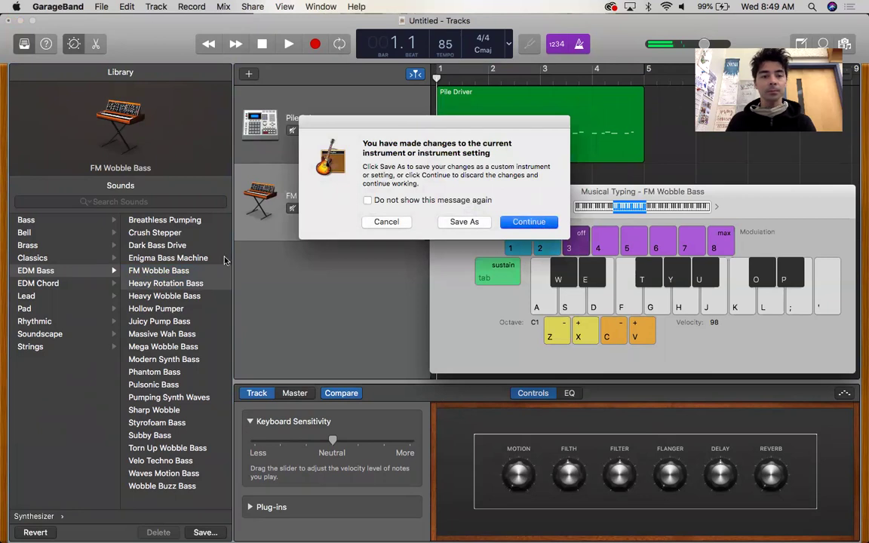
{"action": "left_click", "coordinate": [529, 222]}
{"action": "key", "text": "f"}
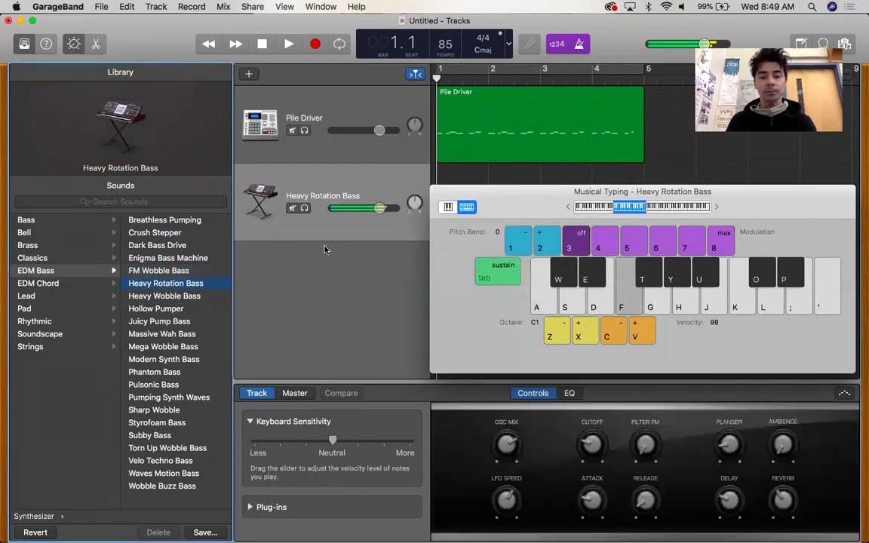
{"action": "left_click", "coordinate": [166, 296]}
{"action": "key", "text": "g"}
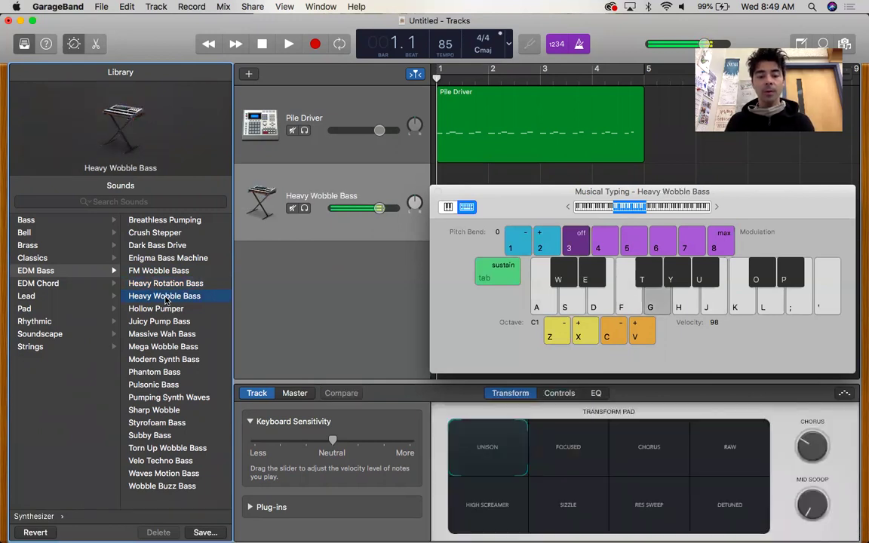
{"action": "key", "text": "a"}
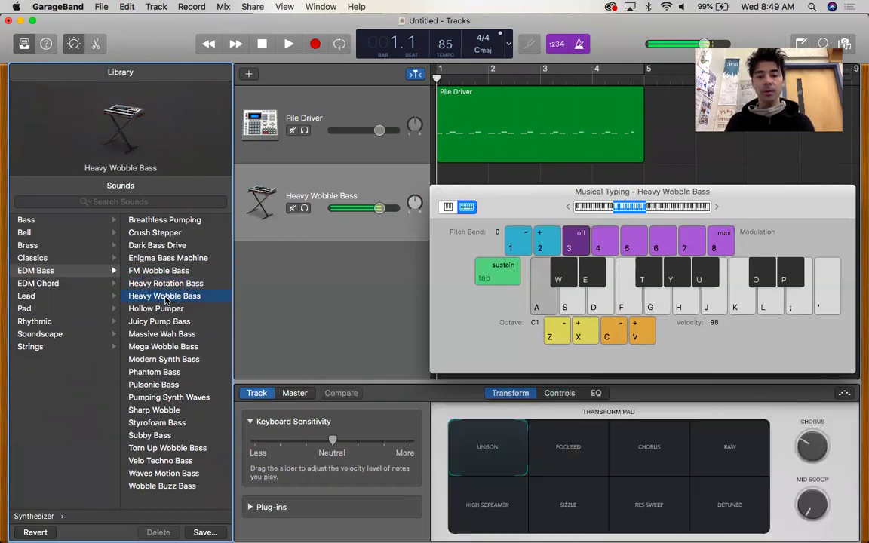
Record a bass riff over bars 1–5 on the Heavy Wobble Bass track using Musical Typing.
{"action": "left_click", "coordinate": [318, 45]}
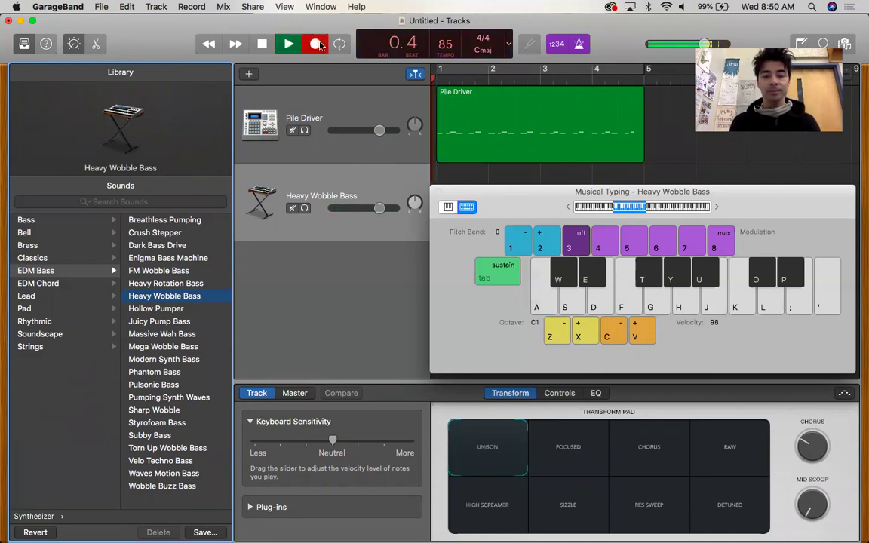
{"action": "key", "text": "f"}
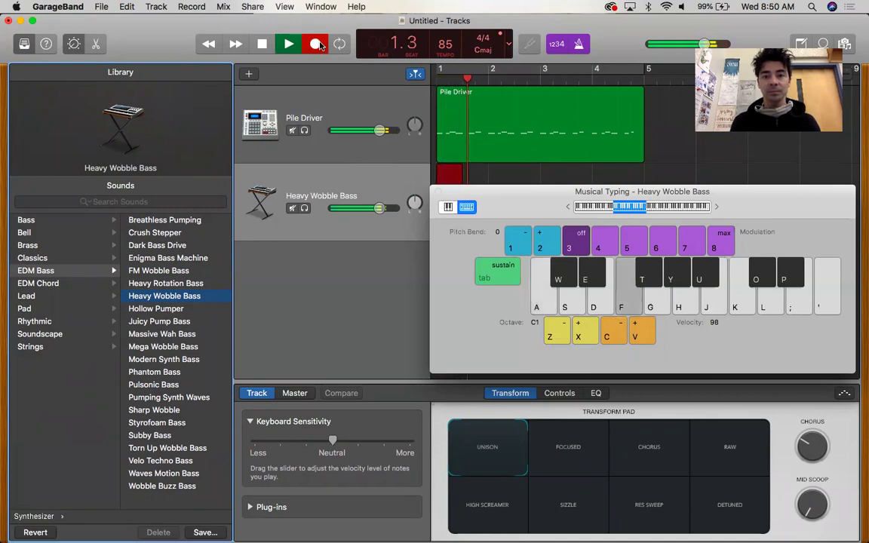
{"action": "key", "text": "a"}
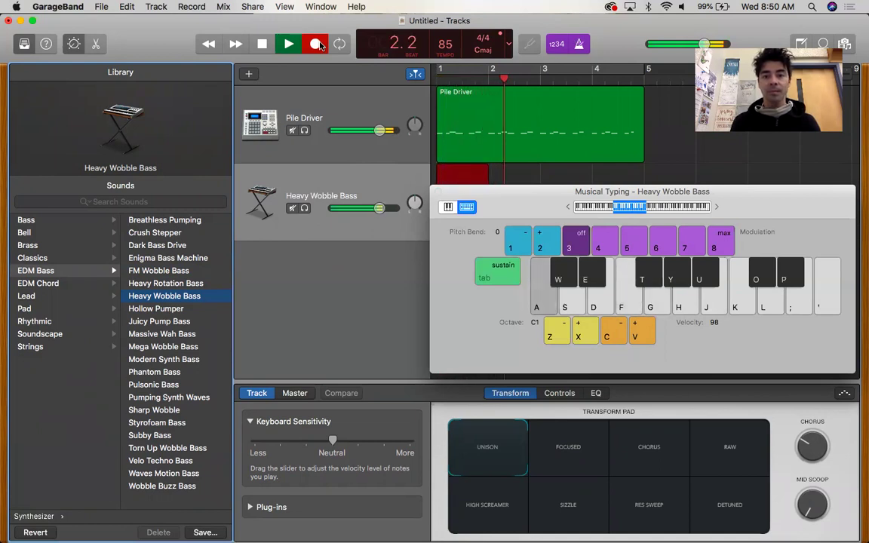
{"action": "key", "text": "f"}
{"action": "key", "text": "g"}
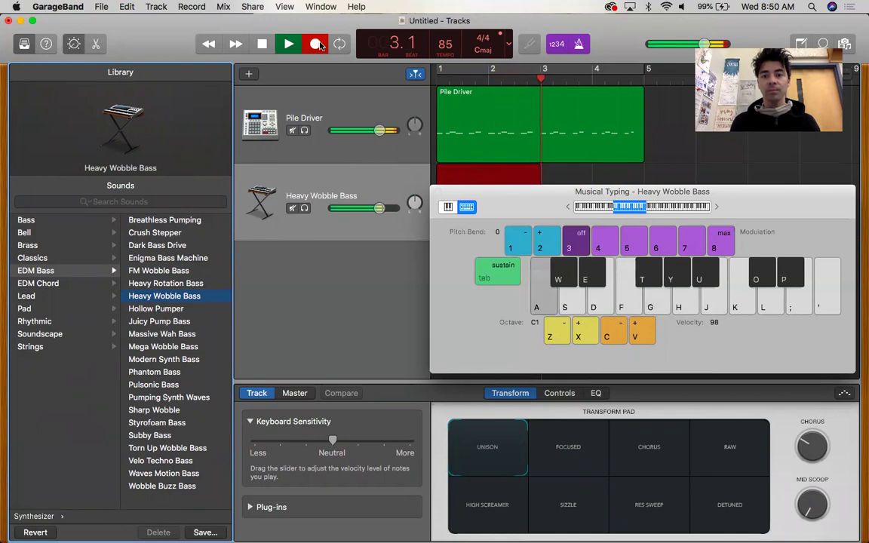
{"action": "key", "text": "a"}
{"action": "key", "text": "f"}
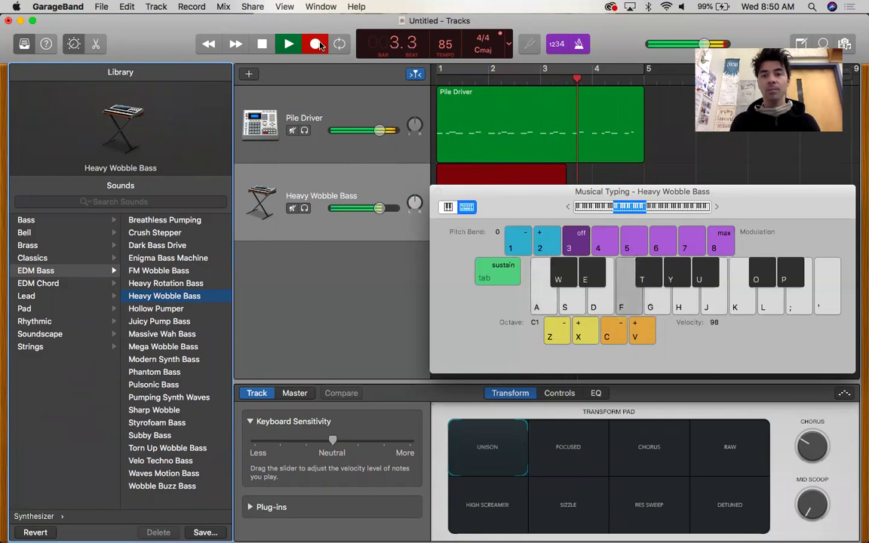
{"action": "key", "text": "a"}
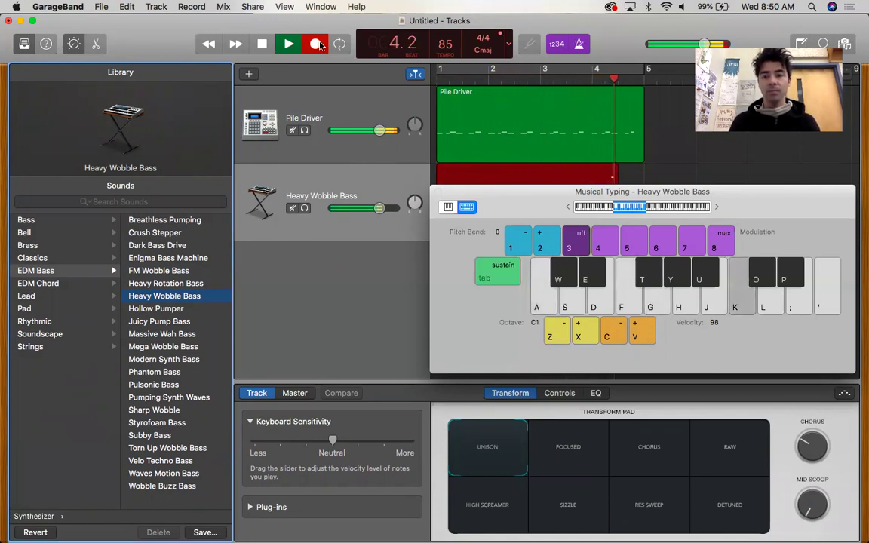
{"action": "key", "text": "y"}
{"action": "key", "text": "space"}
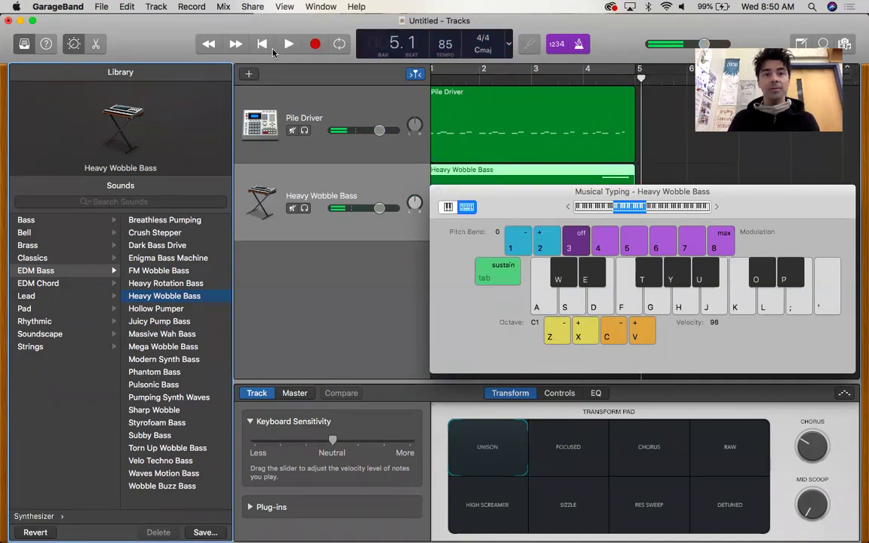
{"action": "left_click_drag", "start_coordinate": [531, 25], "coordinate": [531, 57]}
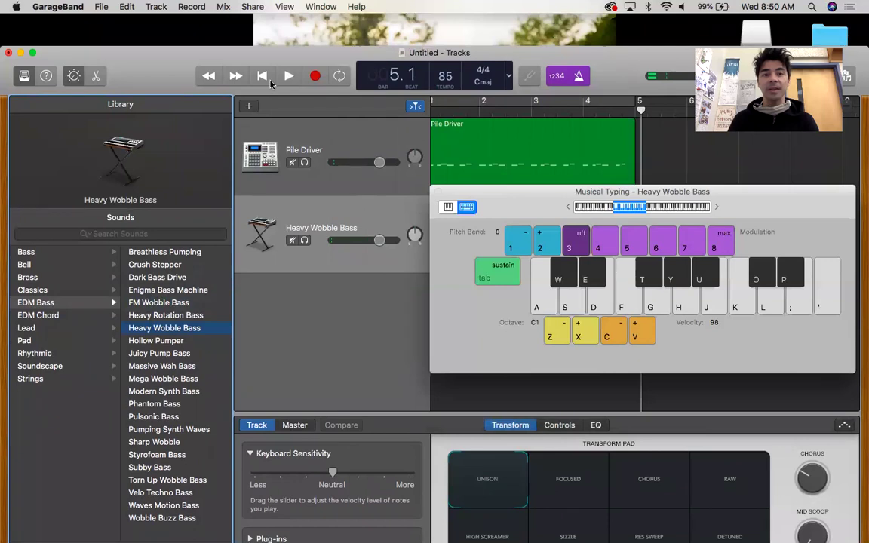
{"action": "key", "text": "space"}
{"action": "left_click", "coordinate": [263, 75]}
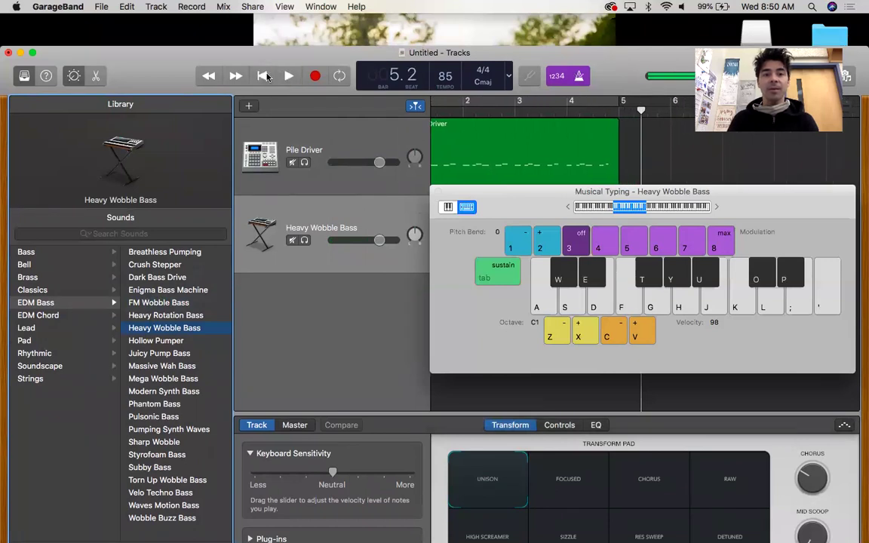
{"action": "left_click", "coordinate": [263, 76]}
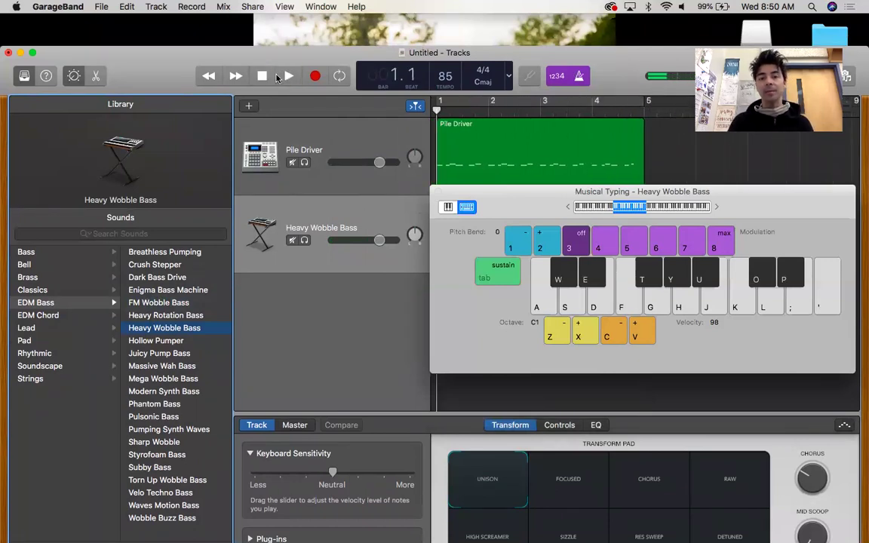
{"action": "left_click", "coordinate": [277, 78]}
{"action": "left_click_drag", "start_coordinate": [520, 199], "coordinate": [517, 320]}
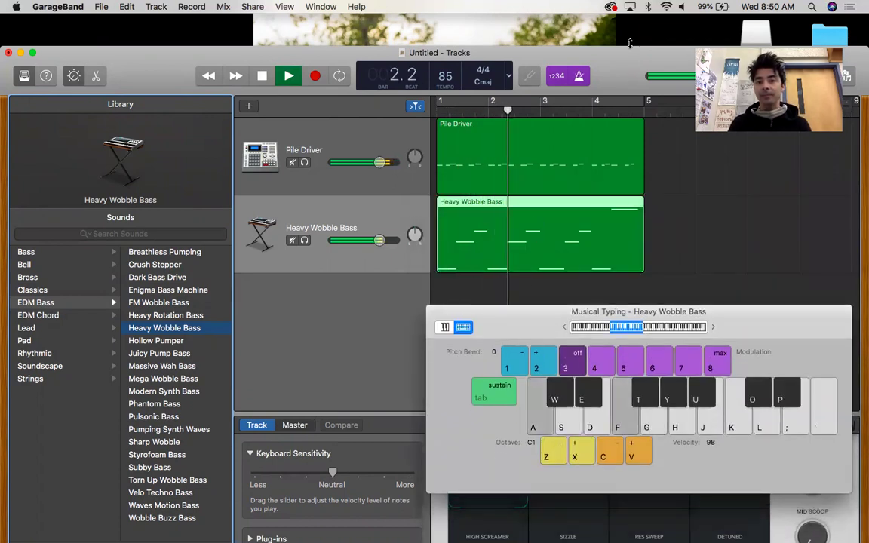
{"action": "left_click_drag", "start_coordinate": [630, 53], "coordinate": [630, 21]}
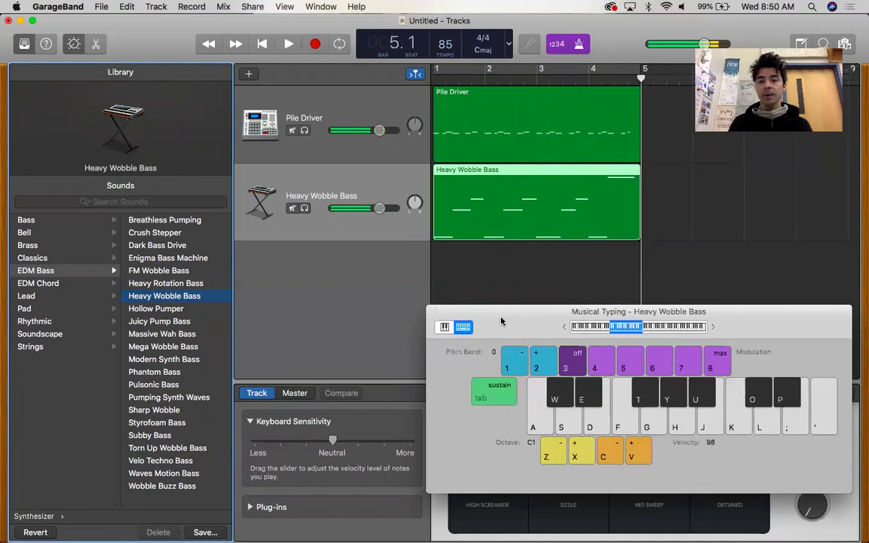
{"action": "left_click_drag", "start_coordinate": [501, 321], "coordinate": [498, 270]}
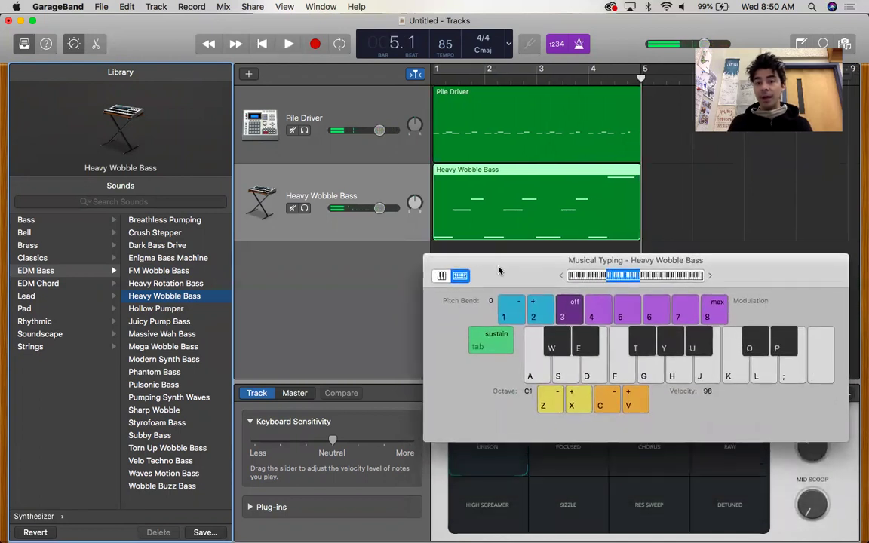
Add a software instrument track and audition the Mercury Lake pad with a C chord.
{"action": "left_click", "coordinate": [249, 75]}
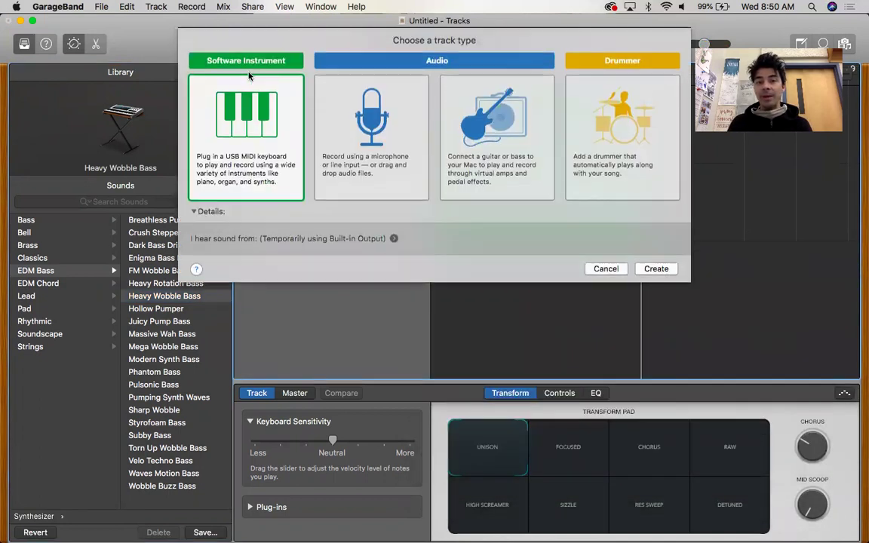
{"action": "left_click", "coordinate": [656, 268]}
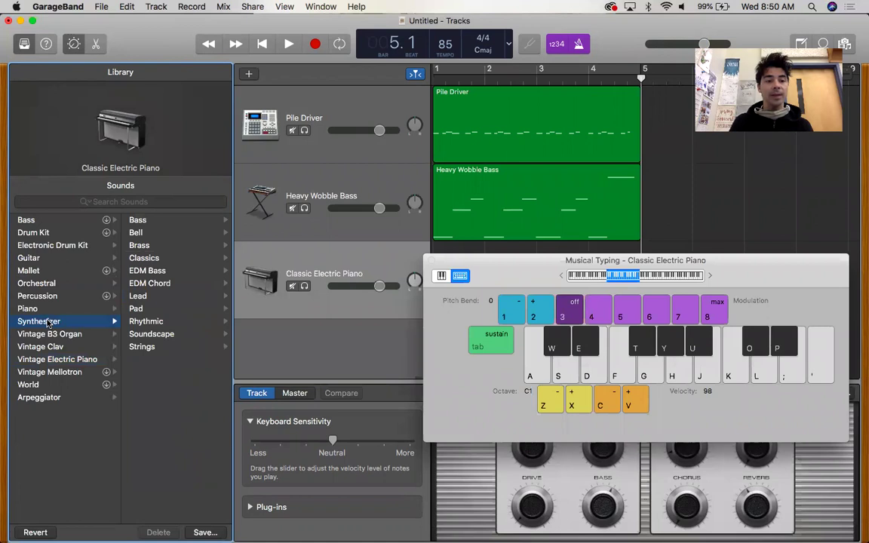
{"action": "left_click", "coordinate": [65, 375]}
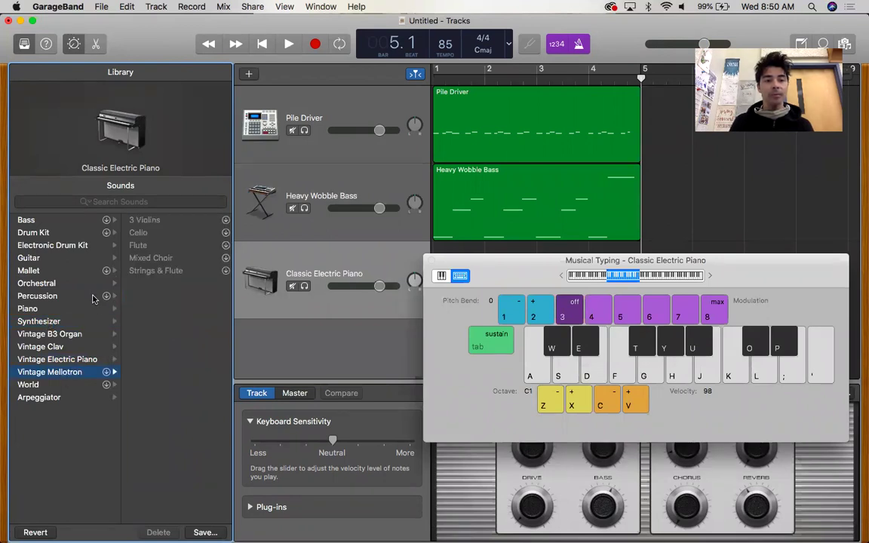
{"action": "left_click", "coordinate": [46, 322]}
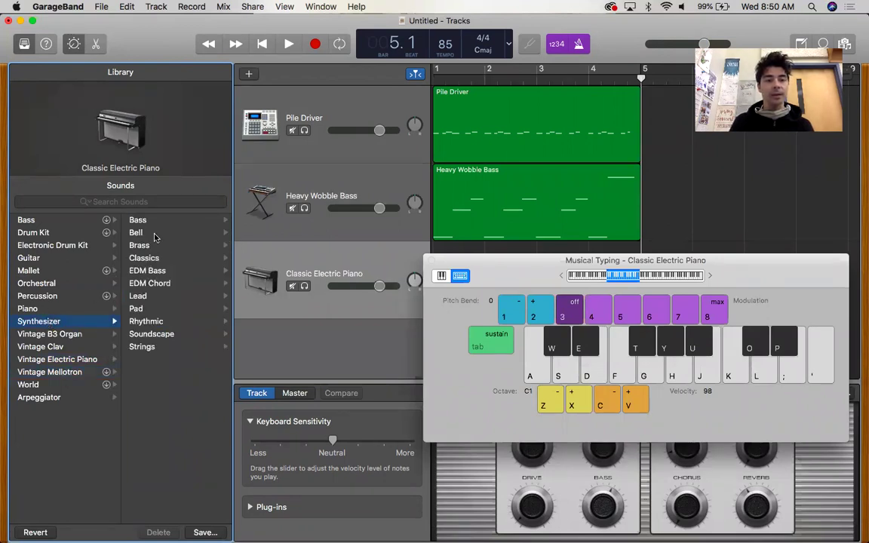
{"action": "left_click", "coordinate": [148, 308]}
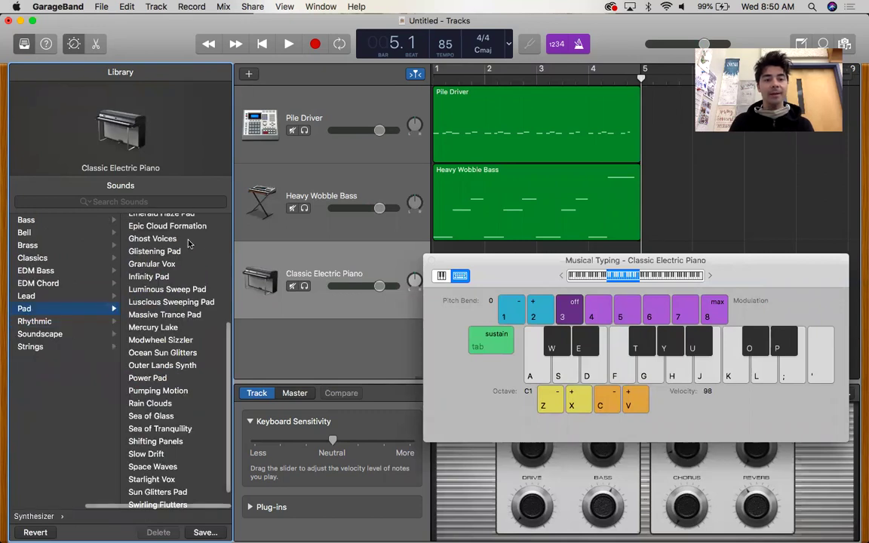
{"action": "left_click", "coordinate": [154, 328]}
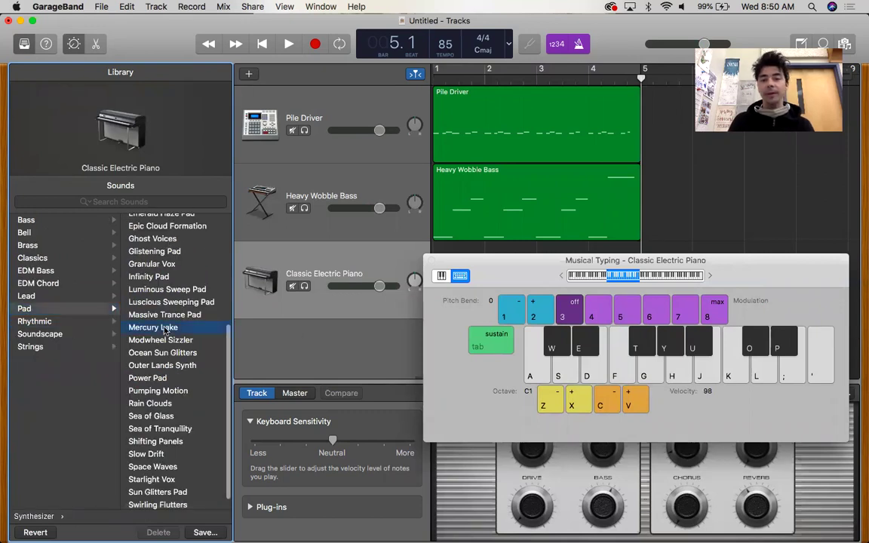
{"action": "key", "text": "a+d+g"}
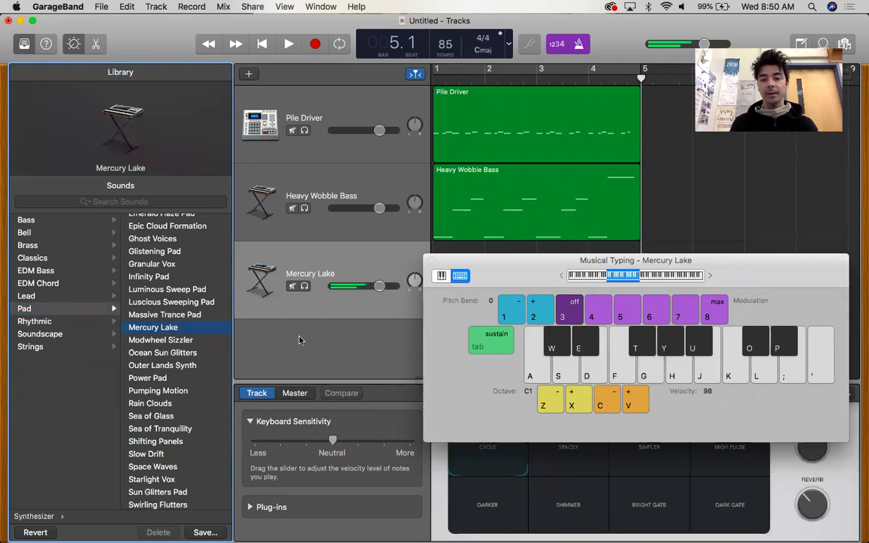
{"action": "key", "text": "a+d+g"}
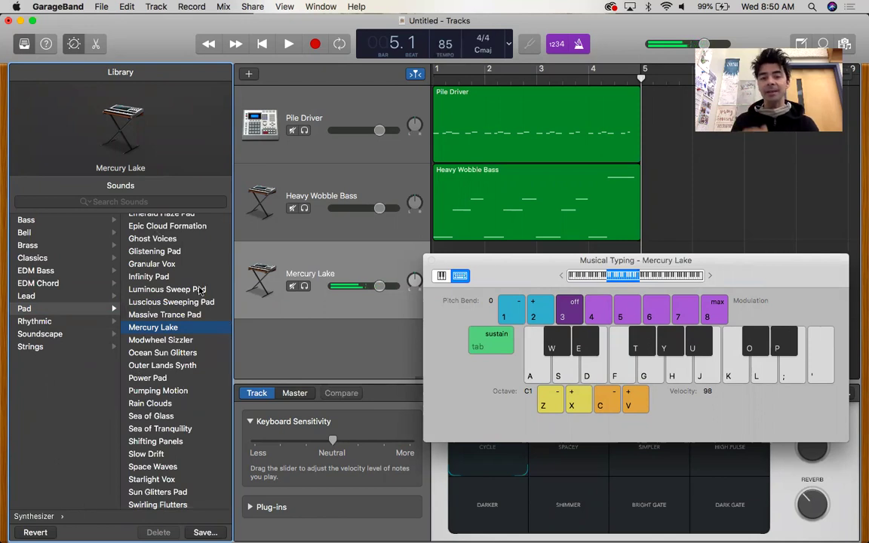
Try the Rain Clouds and Glistening pads, then settle on Granular Vox.
{"action": "left_click", "coordinate": [151, 404]}
{"action": "key", "text": "a+d+g"}
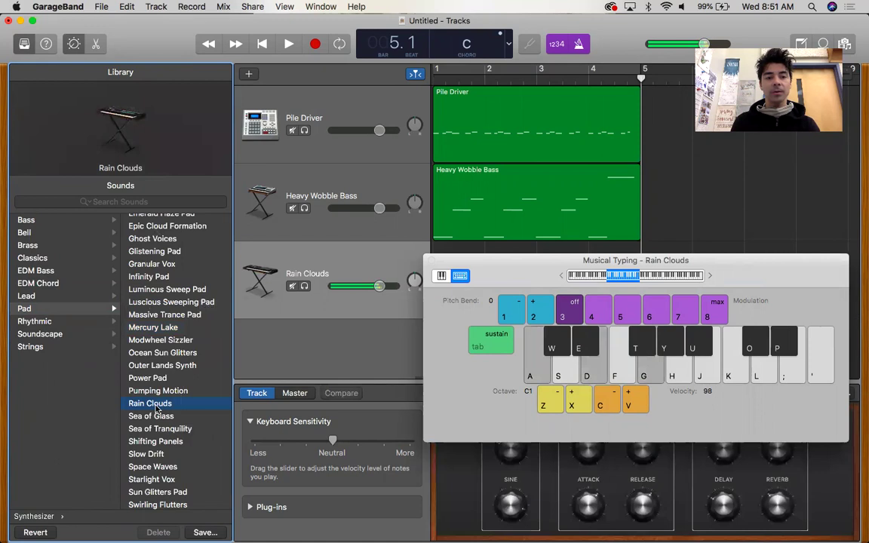
{"action": "key", "text": "h"}
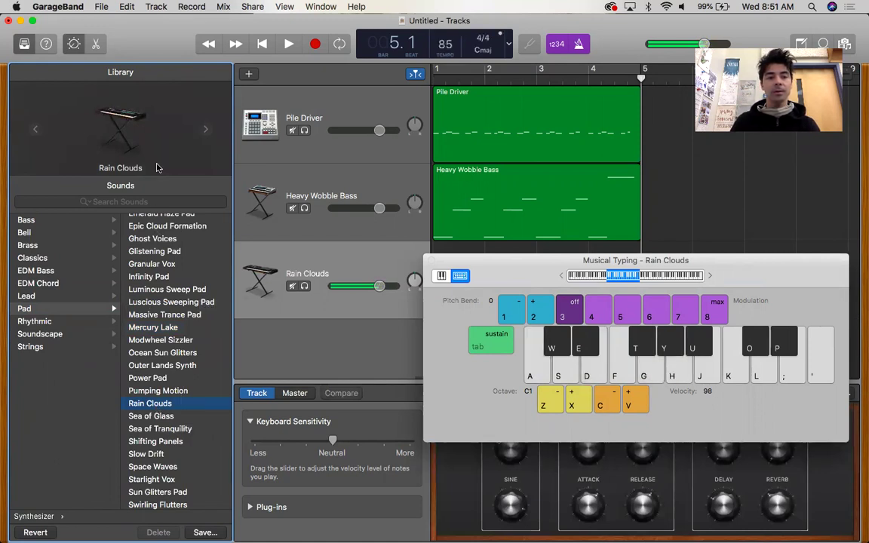
{"action": "left_click", "coordinate": [154, 264]}
{"action": "left_click", "coordinate": [162, 250]}
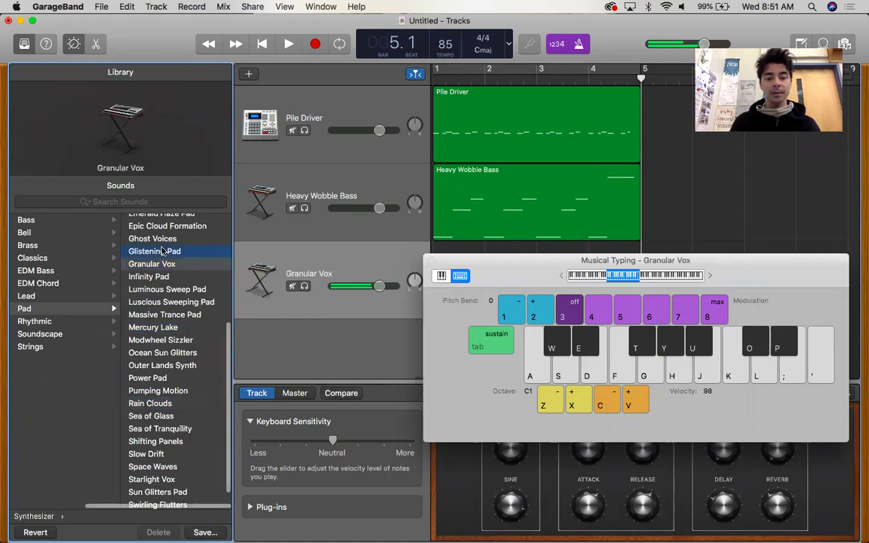
{"action": "left_click", "coordinate": [154, 264]}
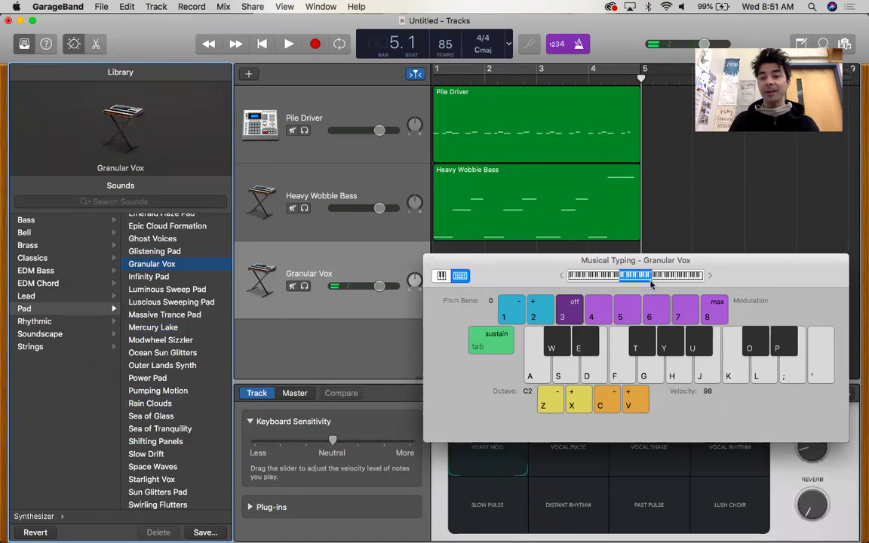
Raise the Musical Typing range one octave to C2, test a C chord, and start recording.
{"action": "left_click_drag", "start_coordinate": [632, 283], "coordinate": [650, 284]}
{"action": "key", "text": "a"}
{"action": "key", "text": "d"}
{"action": "key", "text": "g"}
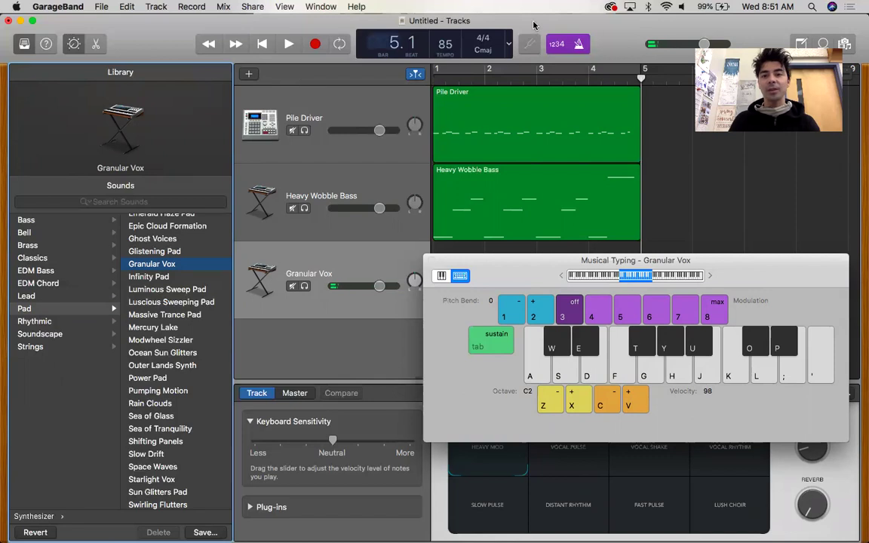
{"action": "left_click_drag", "start_coordinate": [533, 26], "coordinate": [533, 77]}
{"action": "left_click", "coordinate": [315, 96]}
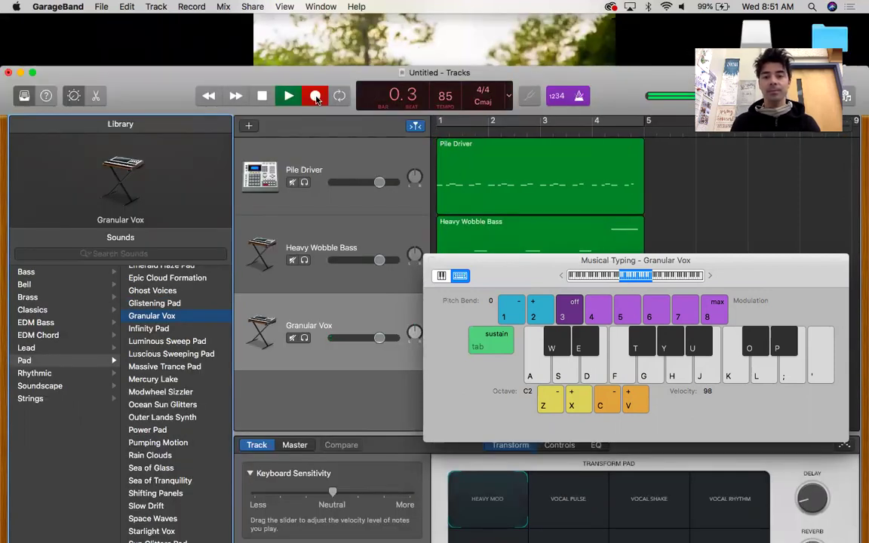
Record the C, F and Am chord progression onto the Granular Vox track.
{"action": "key", "text": "a+d+g"}
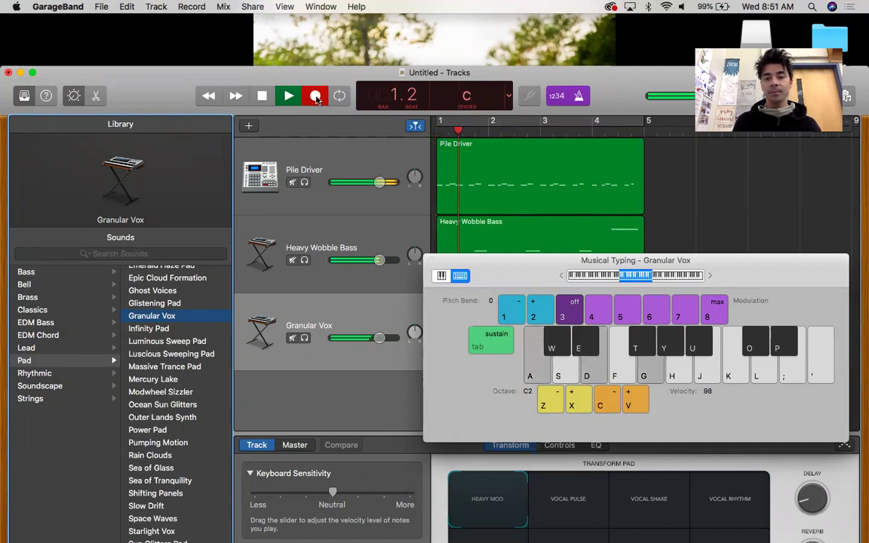
{"action": "key", "text": "f+h"}
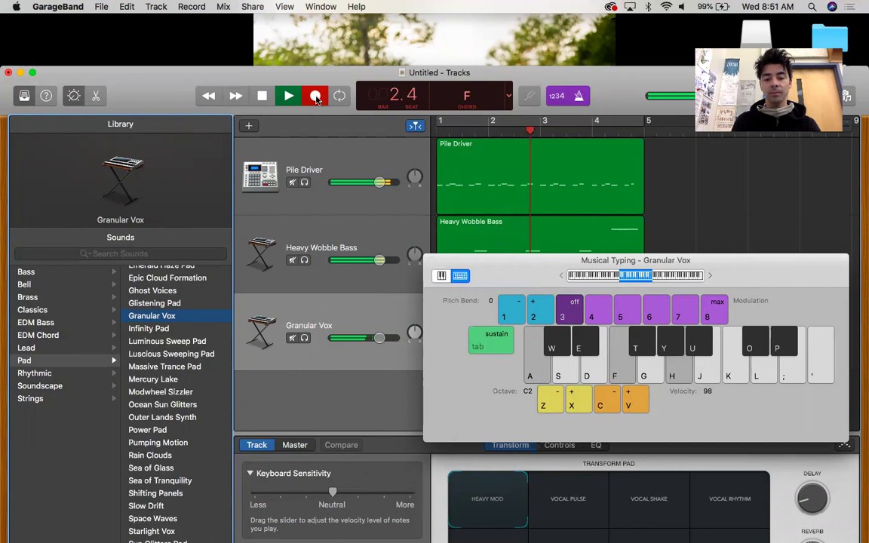
{"action": "key", "text": "f"}
{"action": "key", "text": "d+g"}
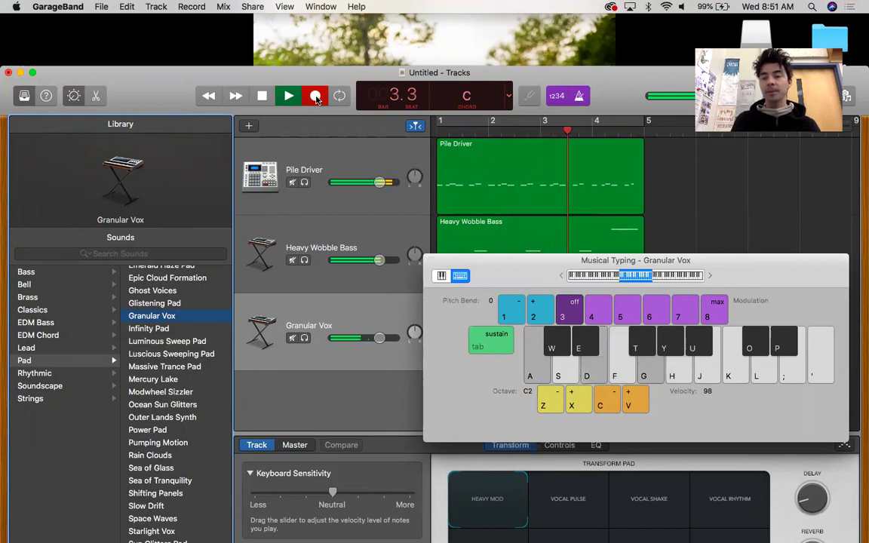
{"action": "key", "text": "f+h"}
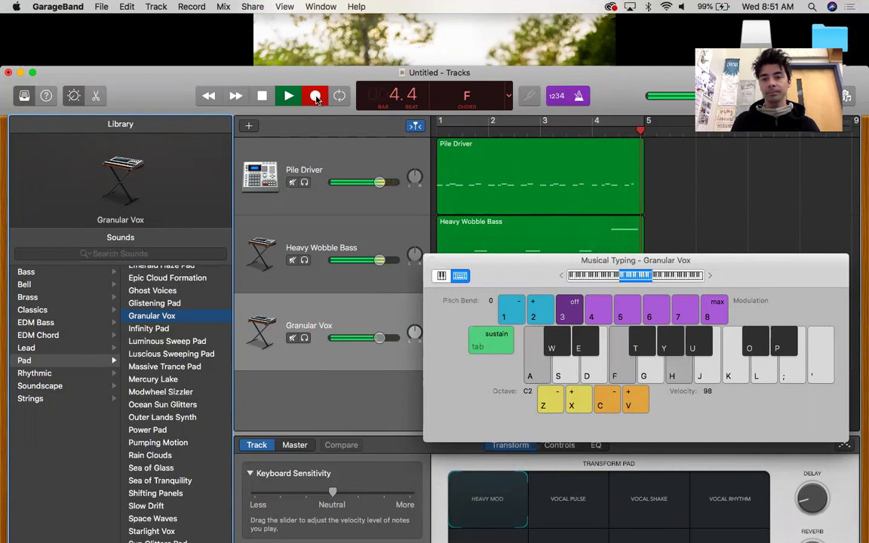
{"action": "left_click", "coordinate": [316, 96]}
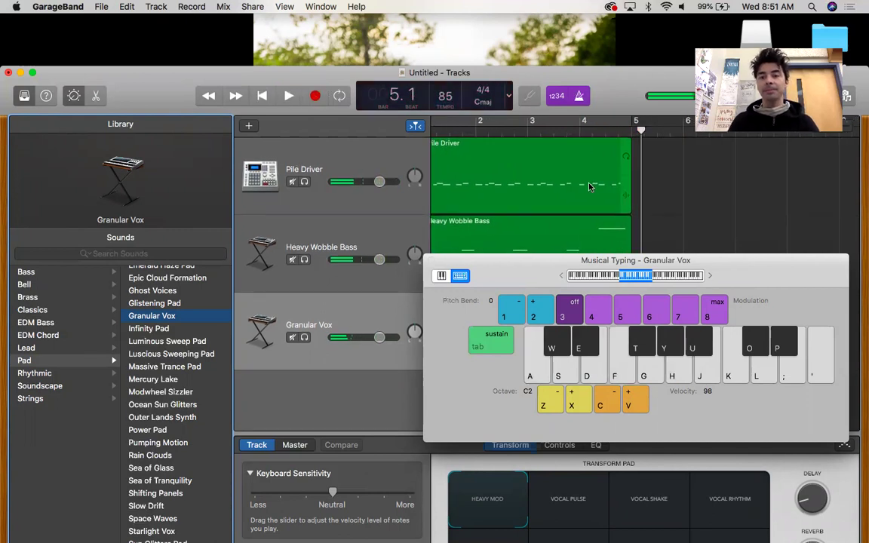
Move the keyboard aside and play all three tracks back from the beginning.
{"action": "left_click_drag", "start_coordinate": [445, 261], "coordinate": [446, 360]}
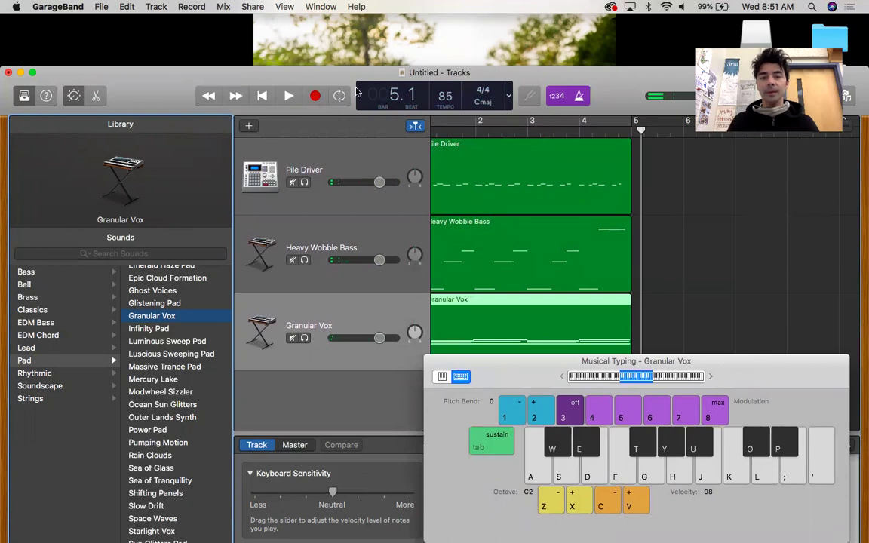
{"action": "left_click", "coordinate": [262, 96]}
{"action": "key", "text": "space"}
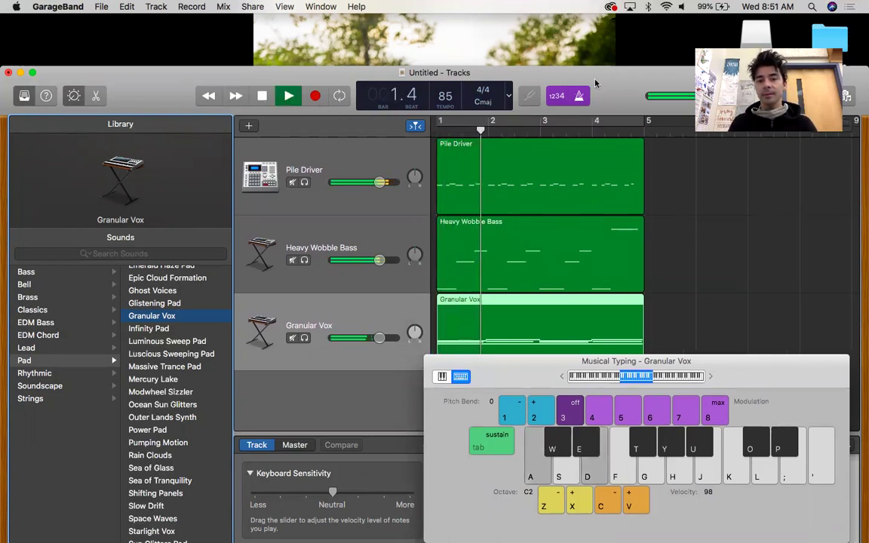
{"action": "left_click_drag", "start_coordinate": [626, 81], "coordinate": [625, 28]}
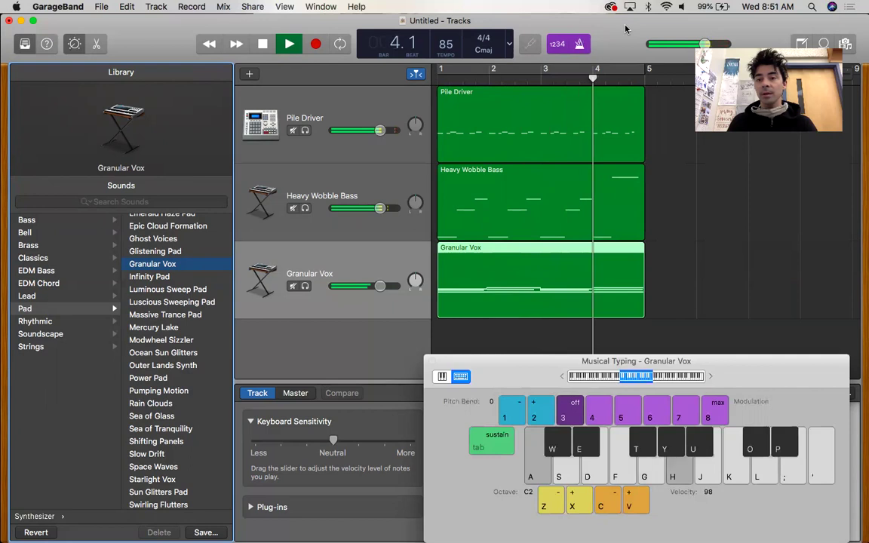
Stop playback, try Steinway Grand Piano on the Granular Vox track, then undo it.
{"action": "key", "text": "space"}
{"action": "left_click", "coordinate": [263, 45]}
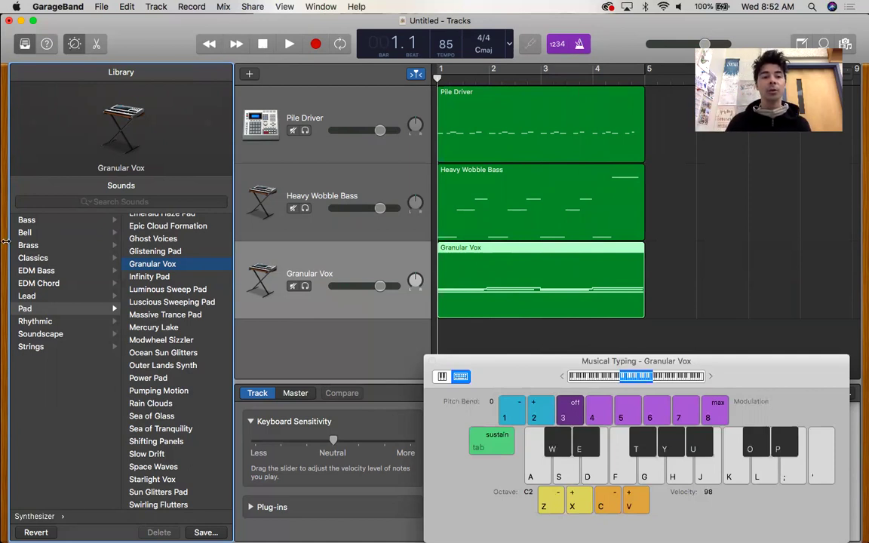
{"action": "left_click", "coordinate": [42, 298]}
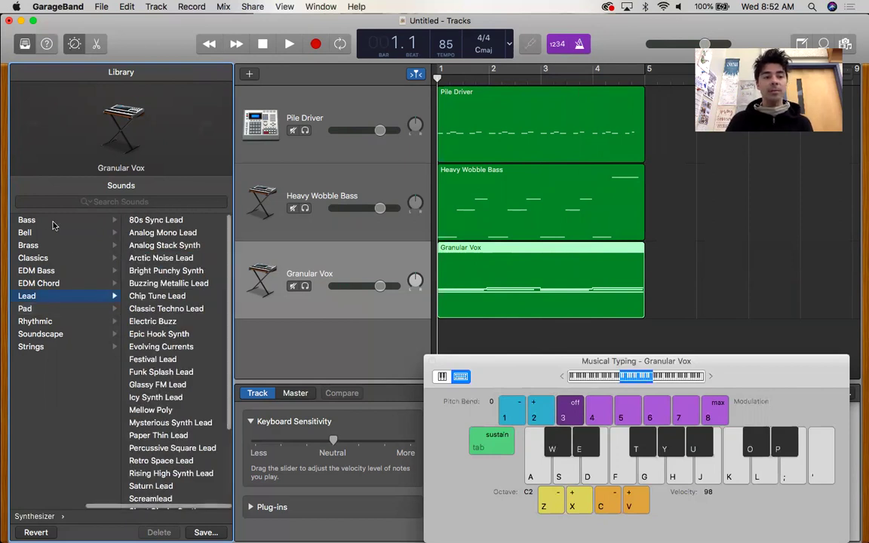
{"action": "scroll", "coordinate": [55, 226], "scroll_direction": "left", "scroll_amount": 3}
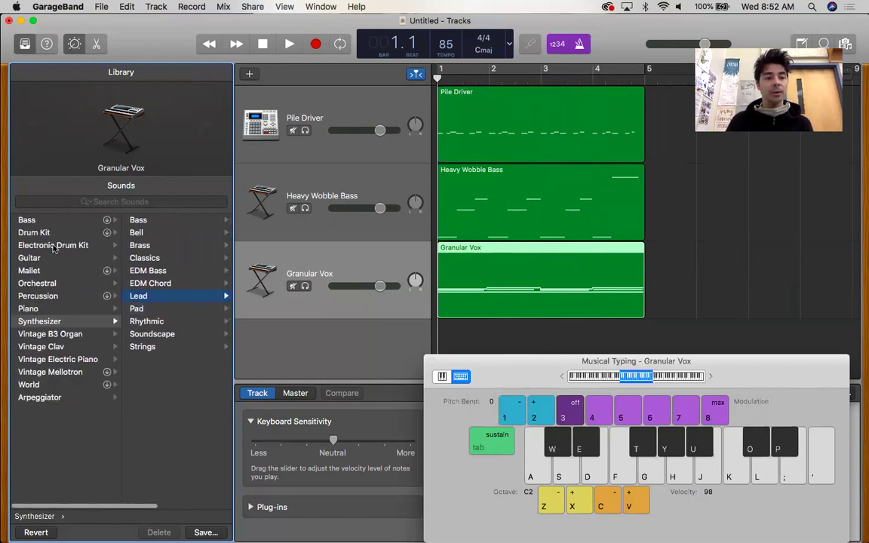
{"action": "left_click", "coordinate": [48, 310]}
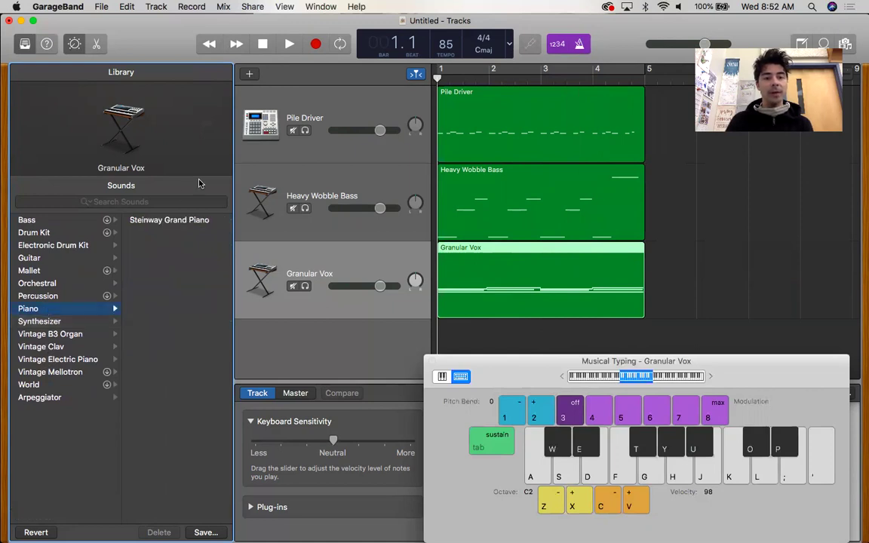
{"action": "left_click", "coordinate": [178, 220]}
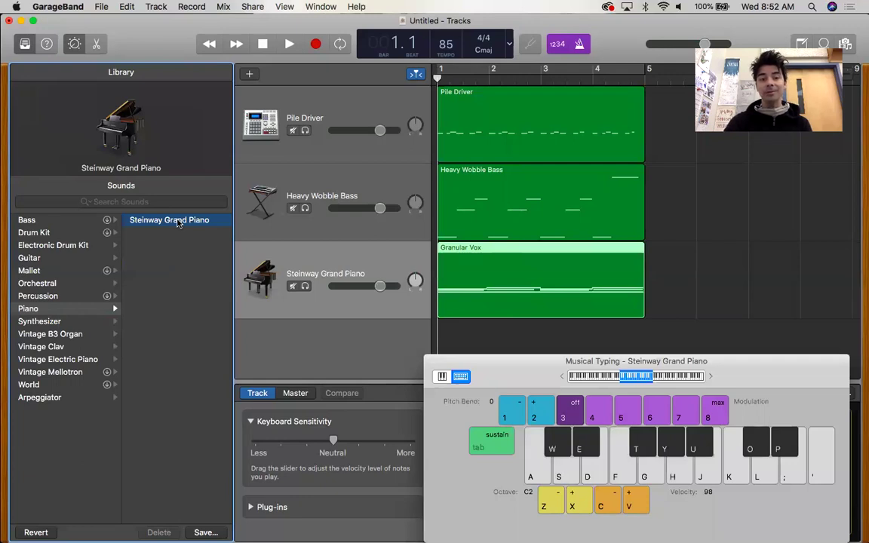
{"action": "key", "text": "super+z"}
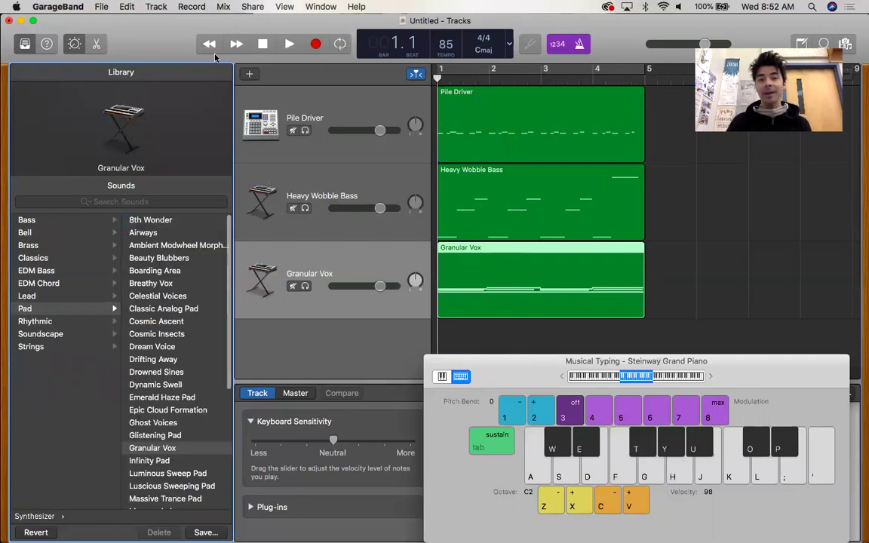
Create a fourth software instrument track with Classic Electric Piano and show its Smart Controls.
{"action": "left_click", "coordinate": [249, 73]}
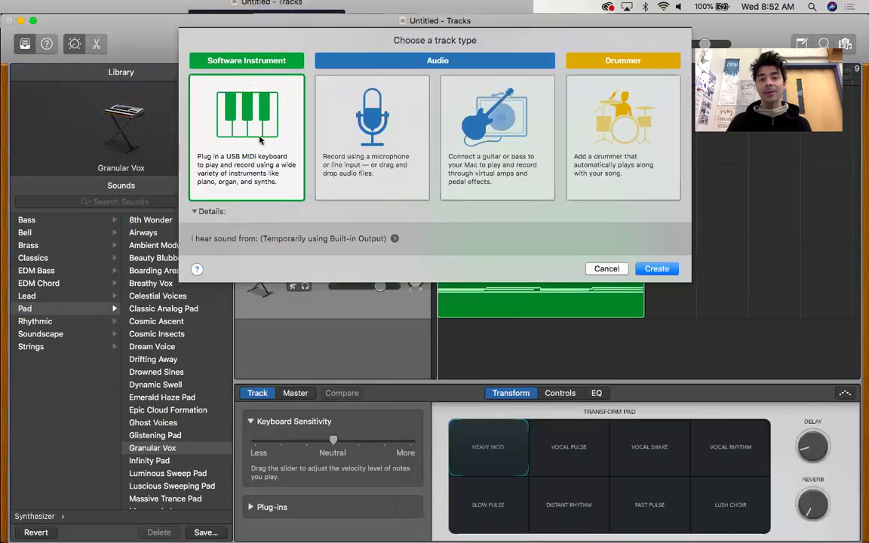
{"action": "left_click", "coordinate": [656, 269]}
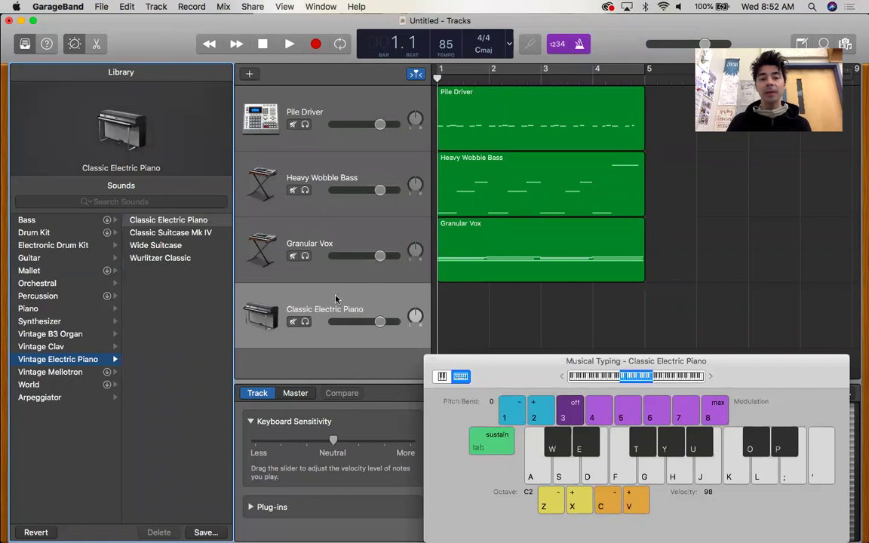
{"action": "key", "text": "f"}
{"action": "key", "text": "d"}
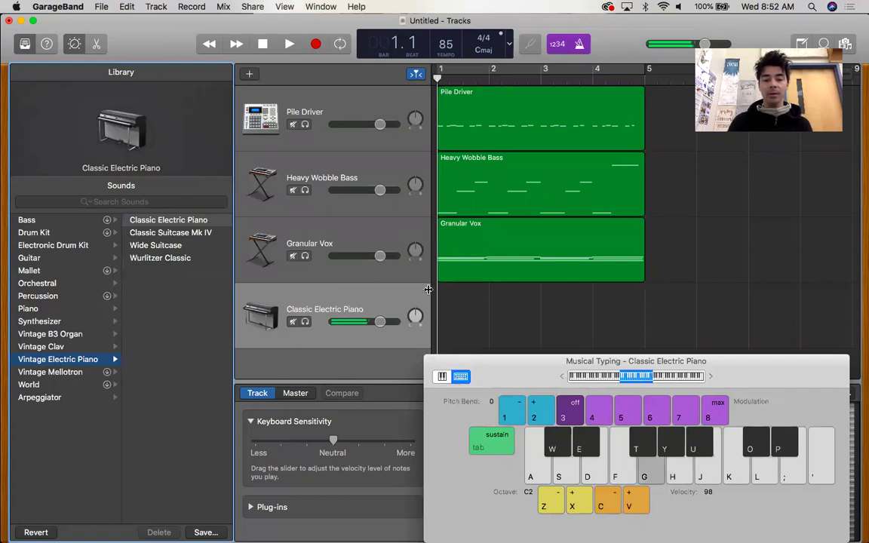
{"action": "key", "text": "b"}
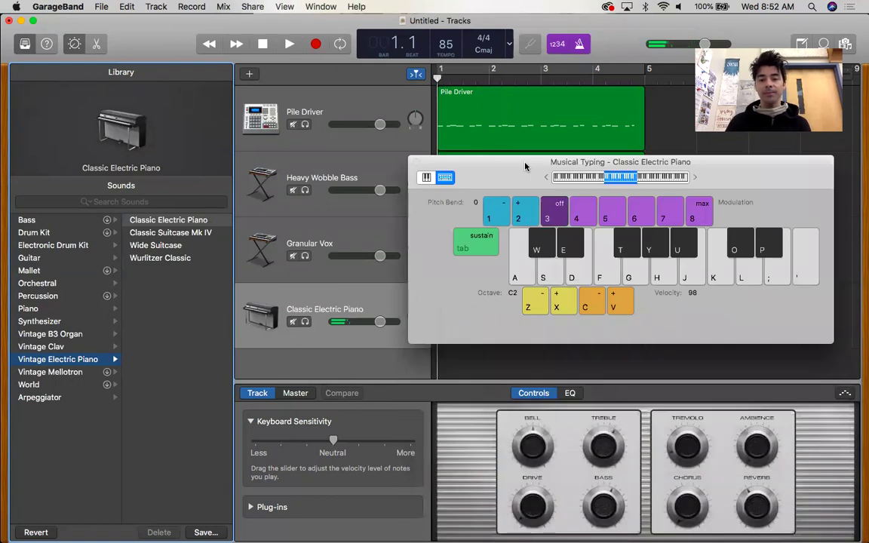
Play several notes to audition the Classic Electric Piano sound.
{"action": "key", "text": "f"}
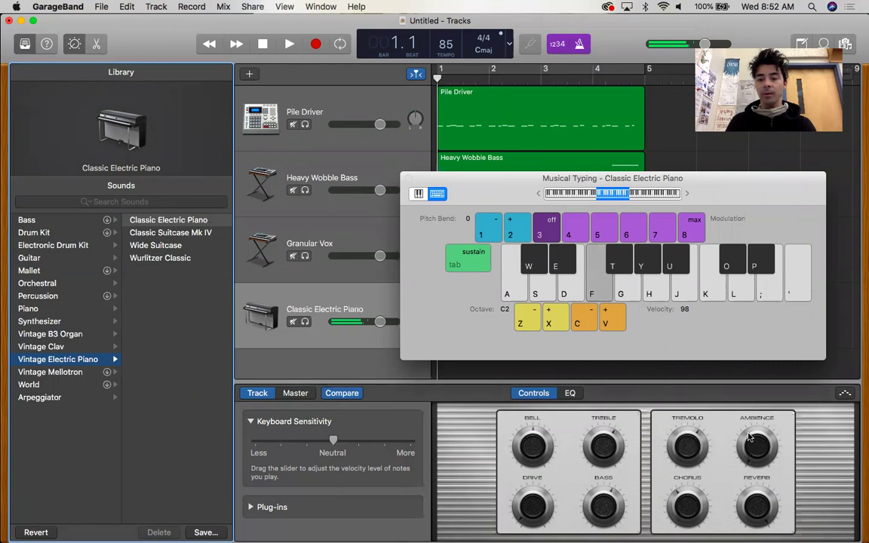
{"action": "key", "text": "a"}
{"action": "key", "text": "g"}
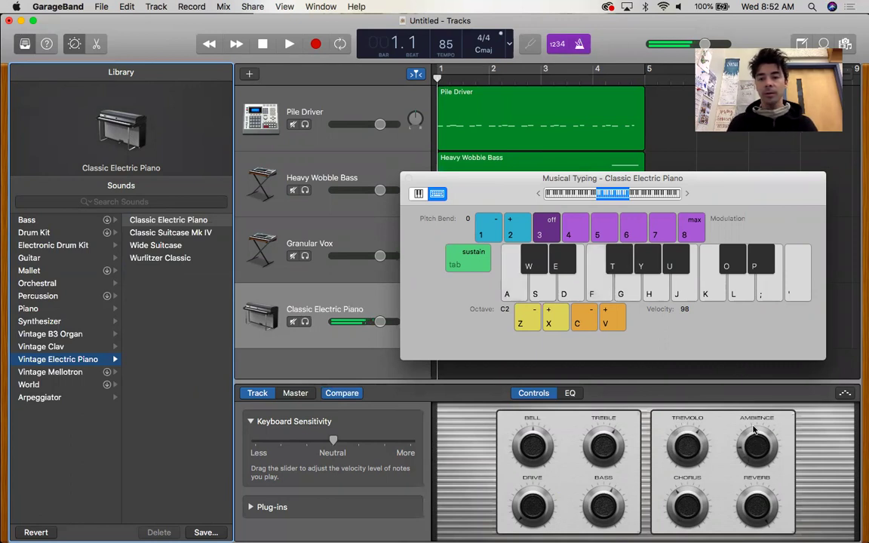
{"action": "key", "text": "h"}
{"action": "key", "text": "a"}
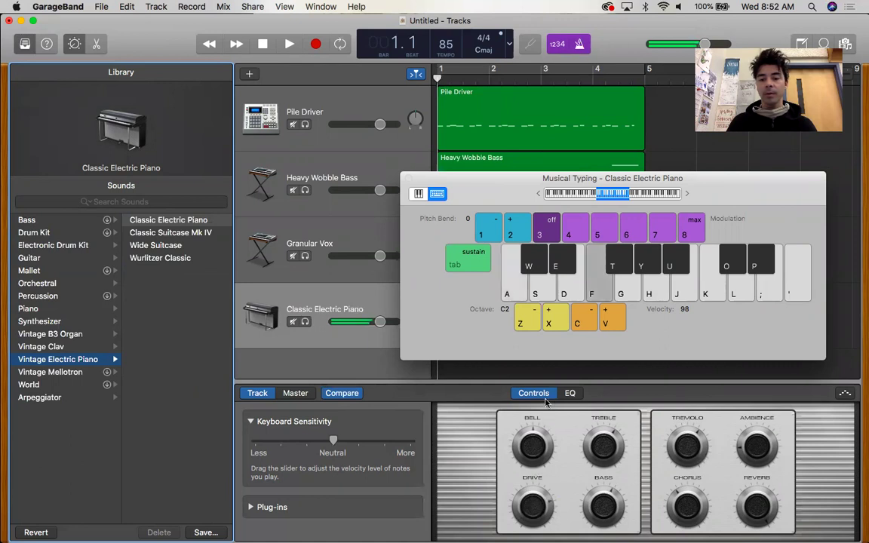
{"action": "key", "text": "s"}
{"action": "key", "text": "f"}
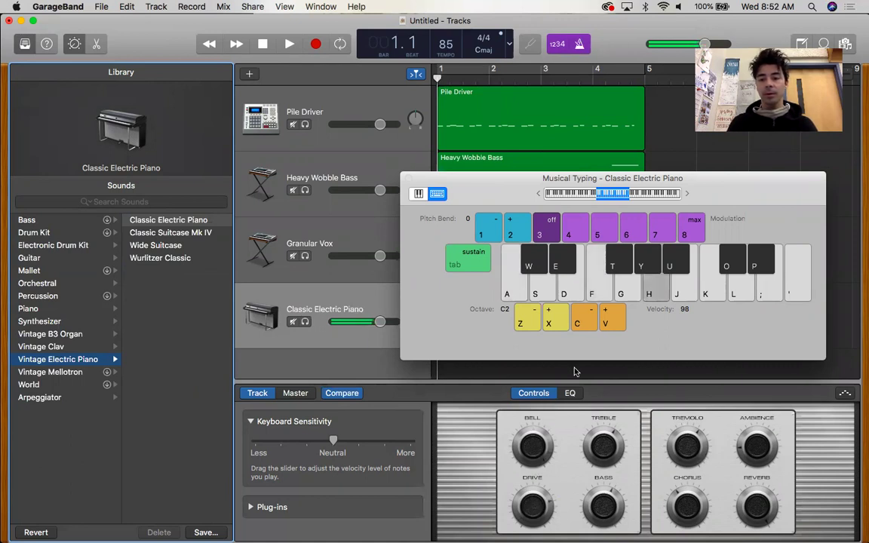
{"action": "key", "text": "a"}
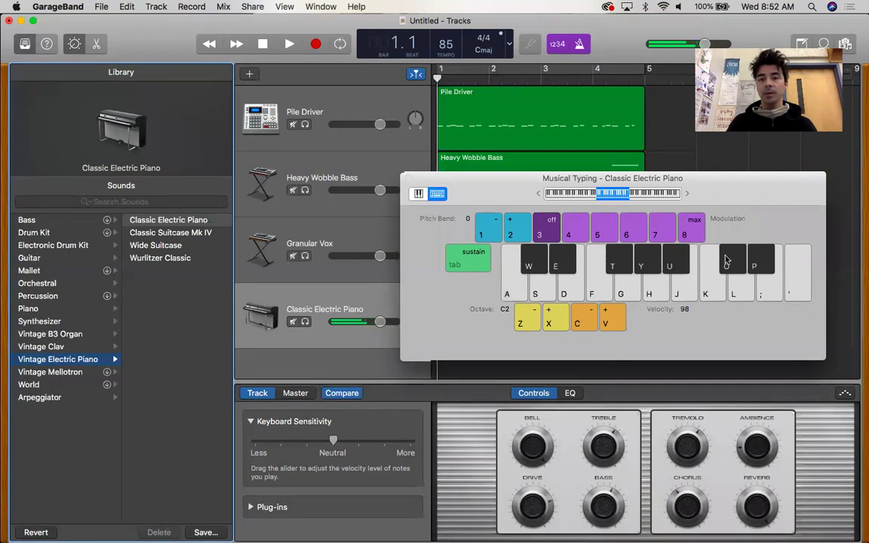
Try Classic Suitcase Mk IV, then switch the fourth track to Steinway Grand Piano.
{"action": "left_click", "coordinate": [169, 231]}
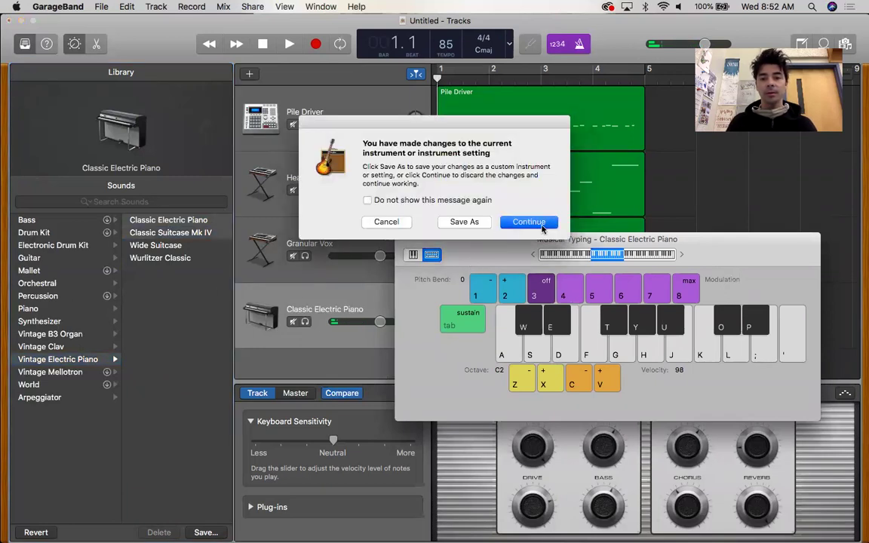
{"action": "left_click", "coordinate": [529, 221]}
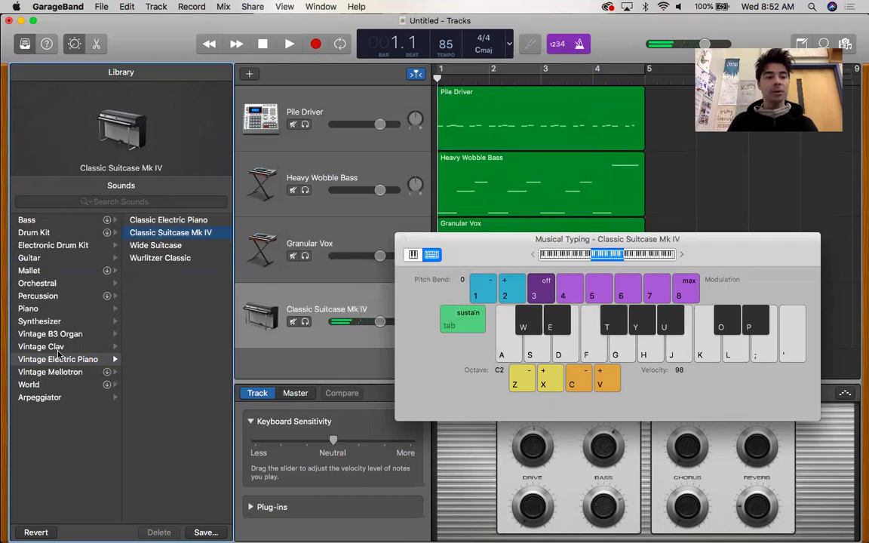
{"action": "left_click", "coordinate": [43, 309]}
{"action": "left_click", "coordinate": [176, 221]}
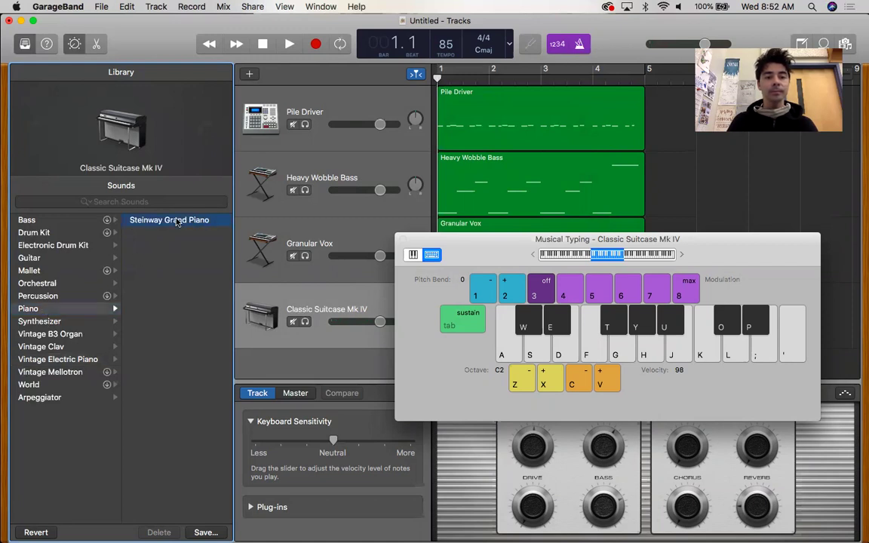
Audition the grand piano and adjust one of its Smart Controls knobs.
{"action": "key", "text": "h"}
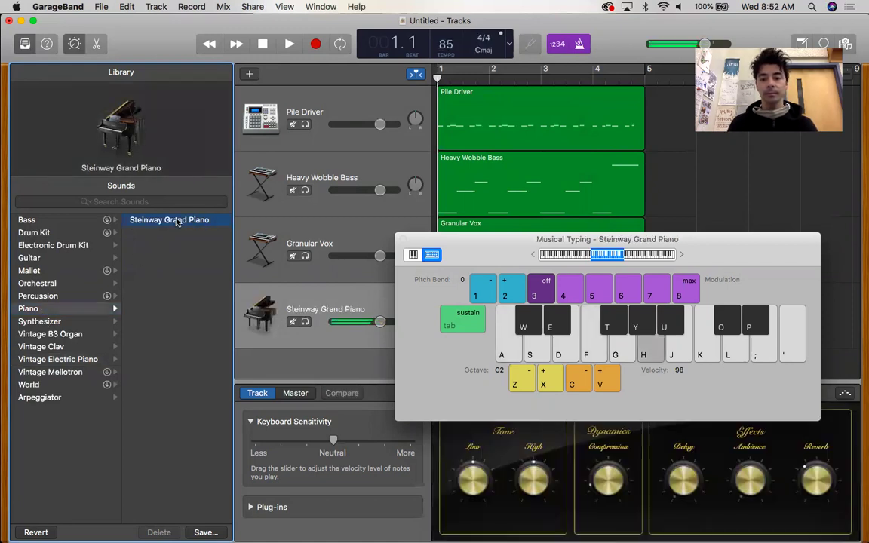
{"action": "key", "text": "f"}
{"action": "key", "text": "s"}
{"action": "key", "text": "a"}
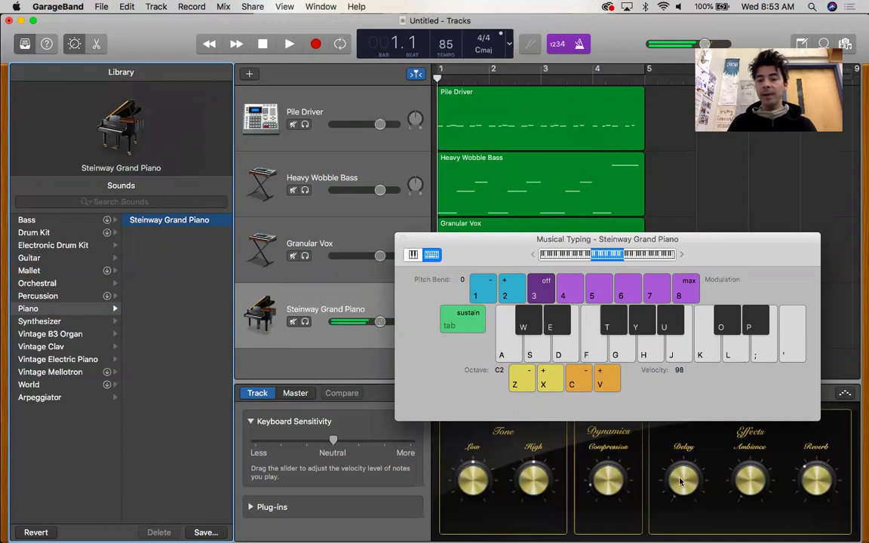
{"action": "left_click_drag", "start_coordinate": [680, 480], "coordinate": [681, 427]}
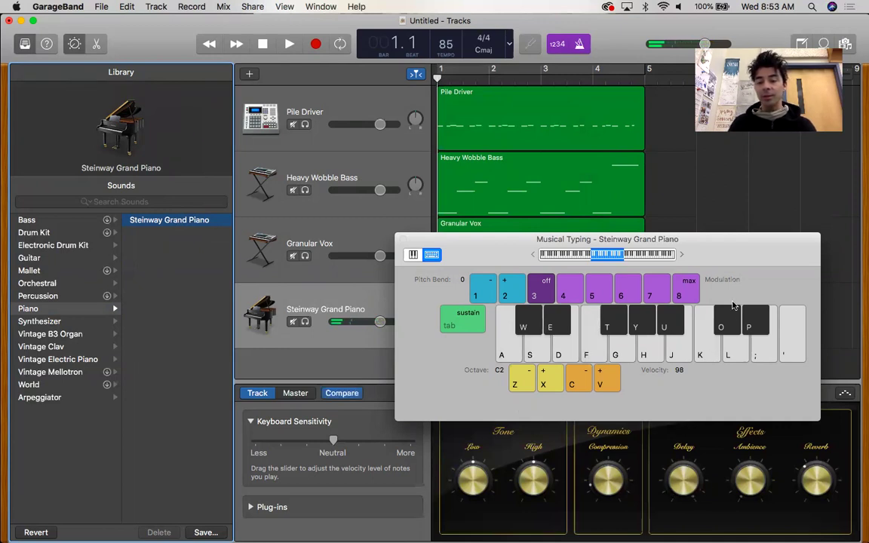
{"action": "key", "text": "h"}
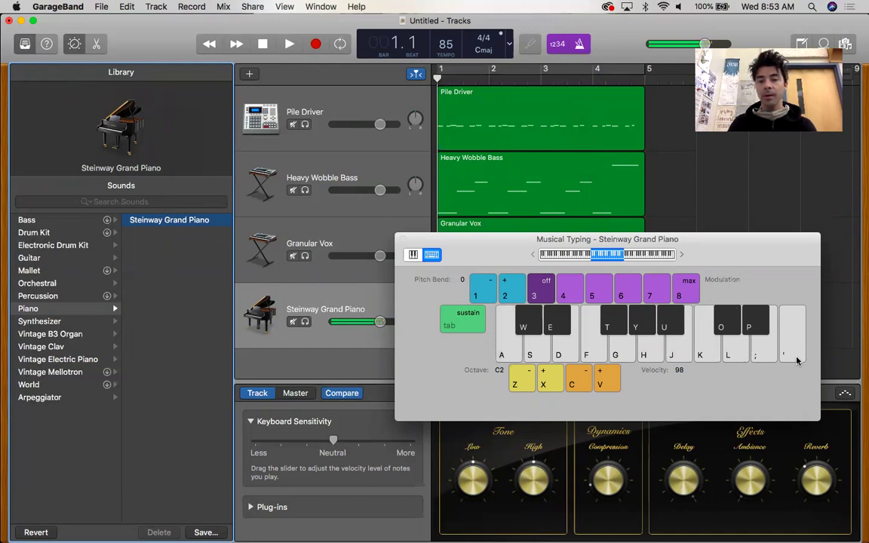
Raise the Musical Typing range to octave C5, testing notes along the way.
{"action": "left_click_drag", "start_coordinate": [601, 259], "coordinate": [614, 258]}
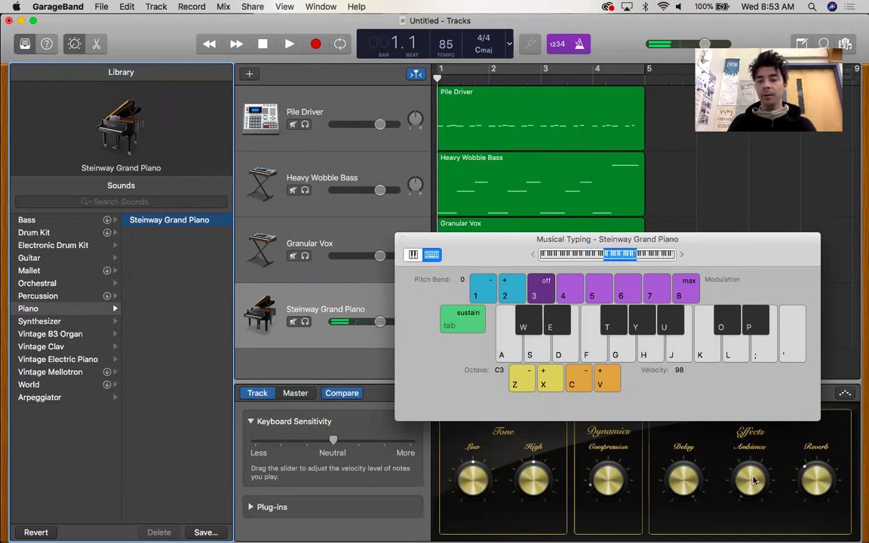
{"action": "key", "text": "a"}
{"action": "key", "text": "a"}
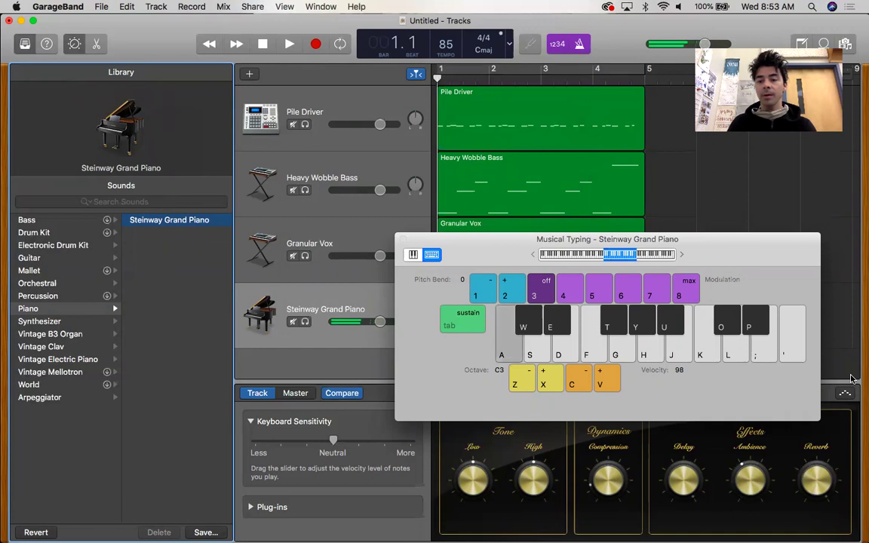
{"action": "key", "text": "l"}
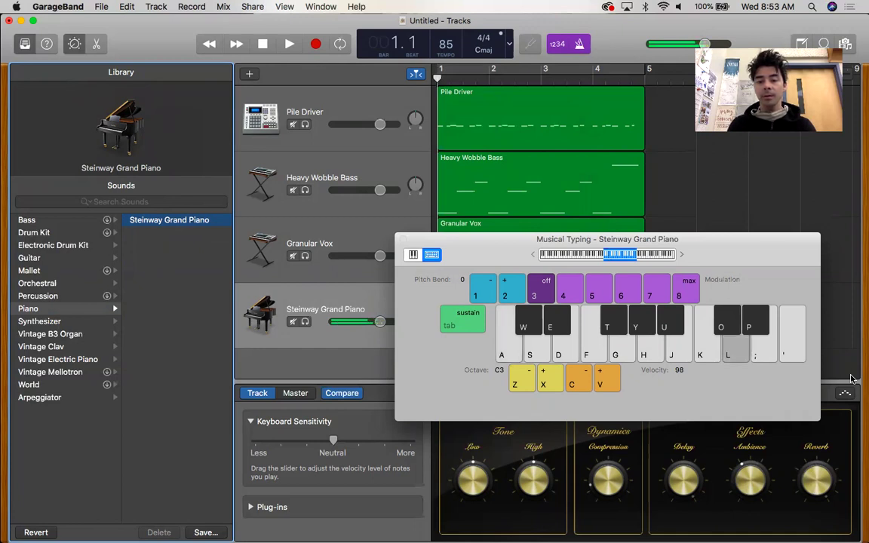
{"action": "key", "text": "t"}
{"action": "key", "text": "w"}
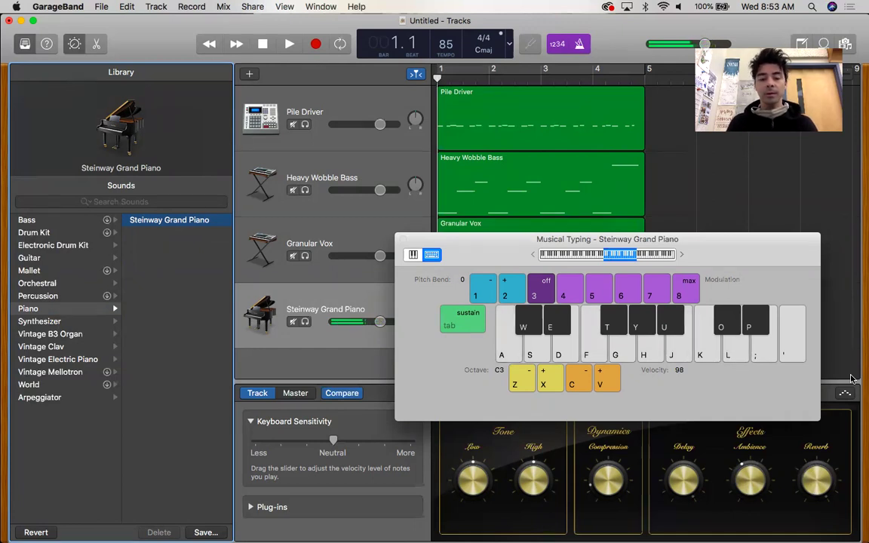
{"action": "left_click_drag", "start_coordinate": [618, 258], "coordinate": [659, 258]}
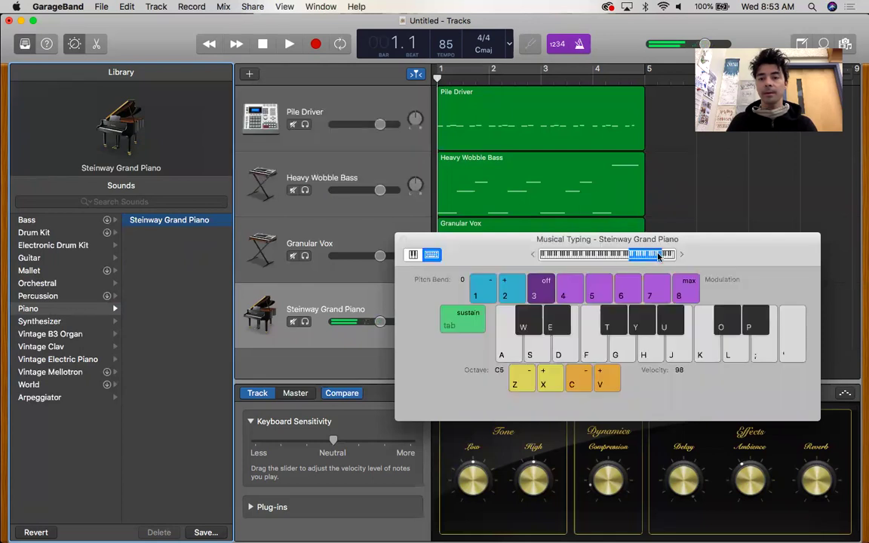
{"action": "key", "text": "a"}
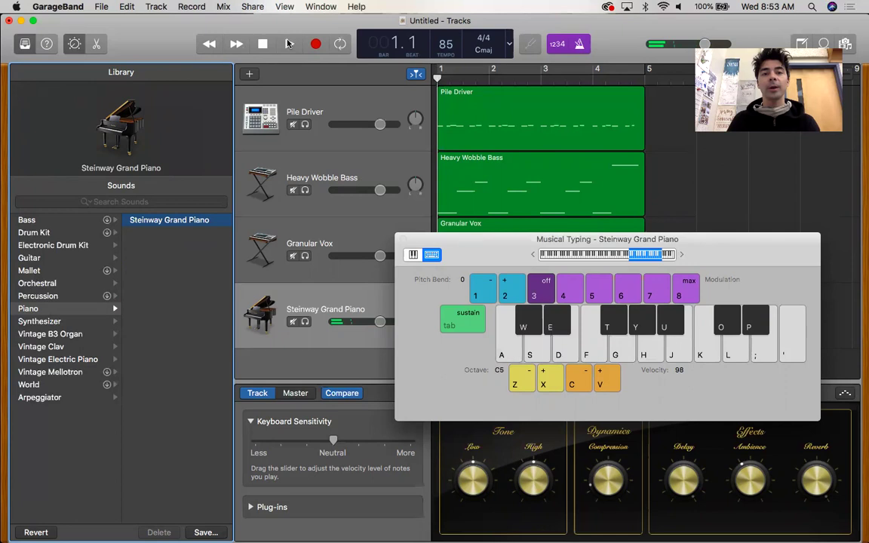
Record a C–F–C–F chord progression on the Steinway Grand Piano track from bar 1 to 5.
{"action": "left_click", "coordinate": [314, 44]}
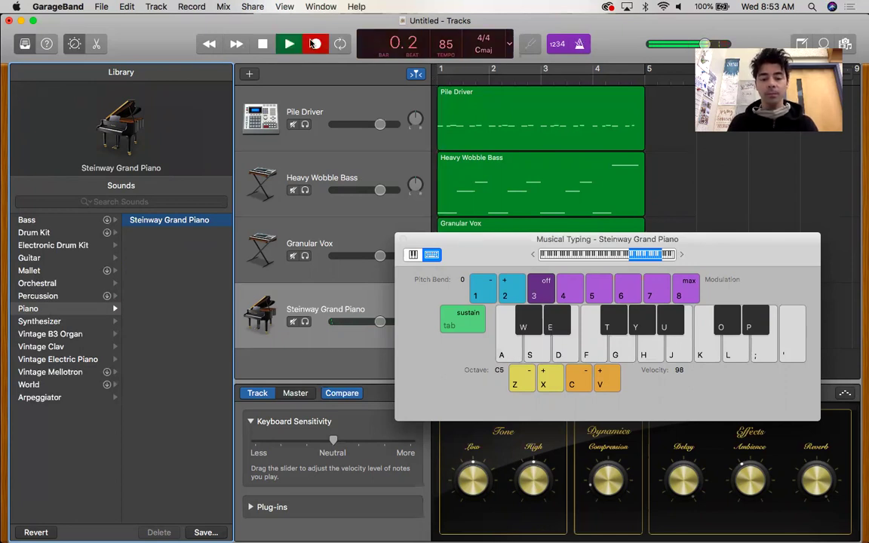
{"action": "key", "text": "a"}
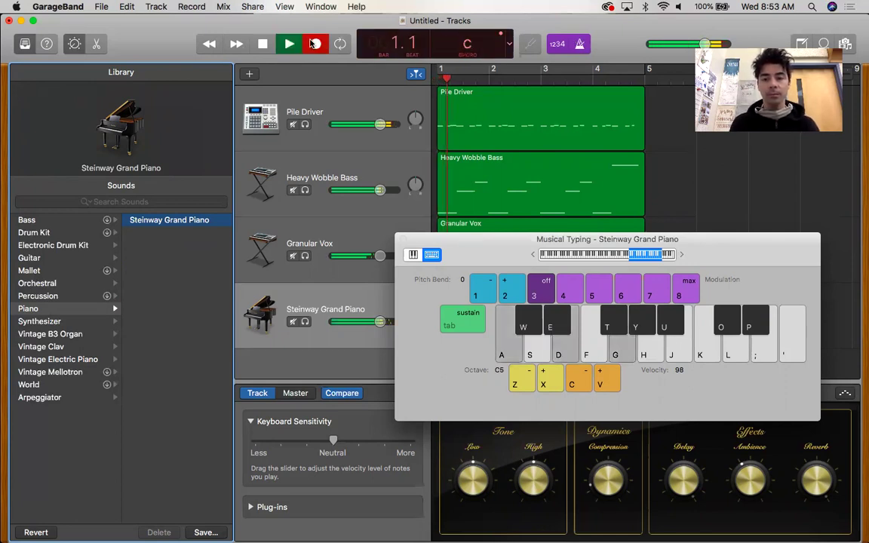
{"action": "key", "text": "g"}
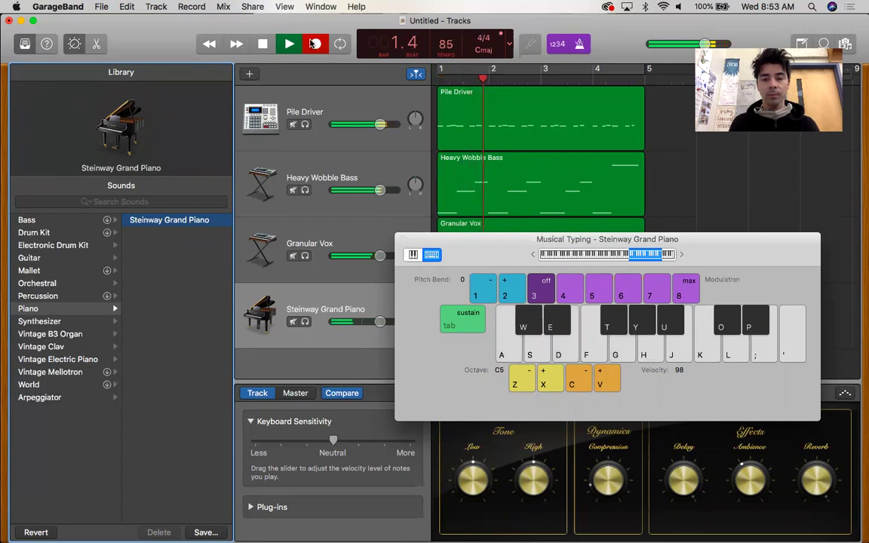
{"action": "key", "text": "f"}
{"action": "key", "text": "h"}
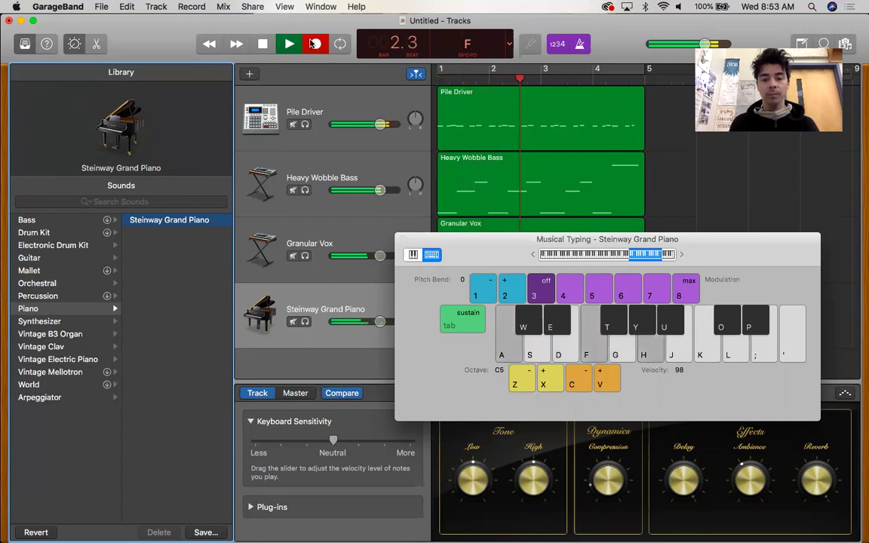
{"action": "key", "text": "a"}
{"action": "key", "text": "a"}
{"action": "key", "text": "d"}
{"action": "key", "text": "g"}
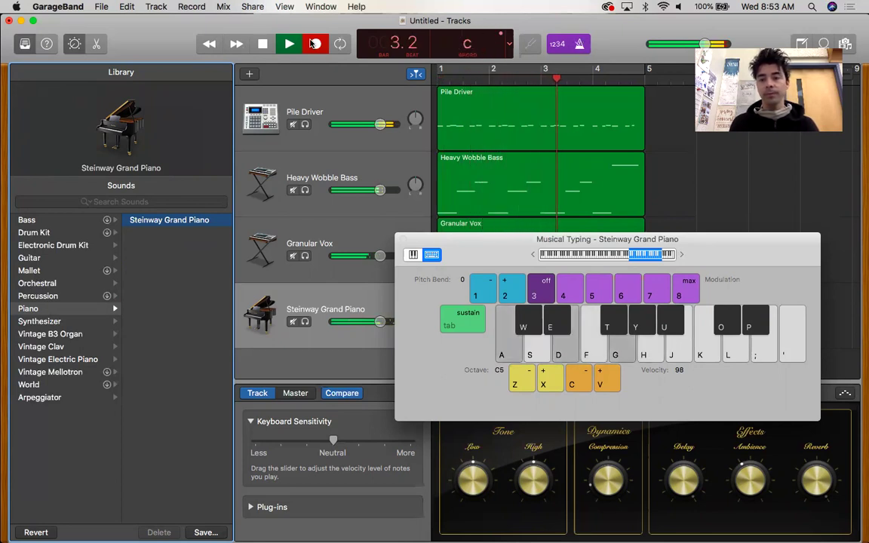
{"action": "key", "text": "f"}
{"action": "key", "text": "h"}
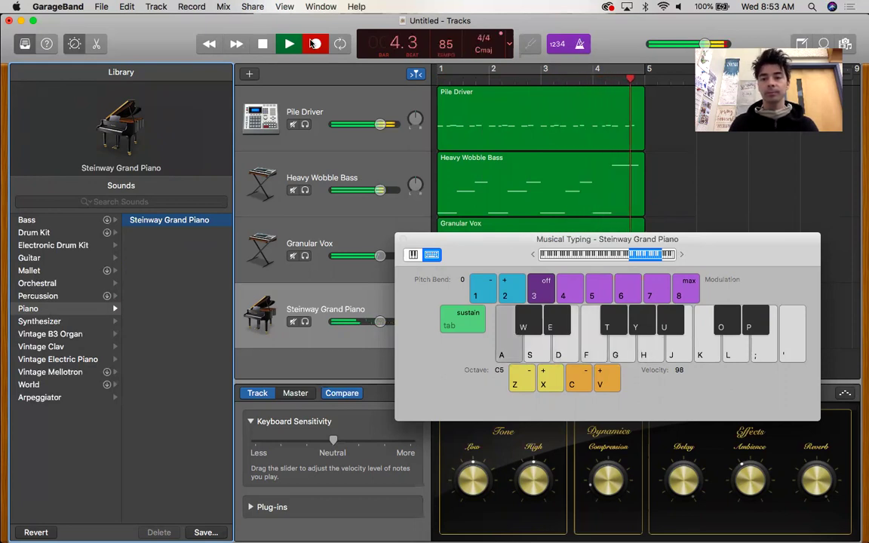
{"action": "left_click", "coordinate": [312, 43]}
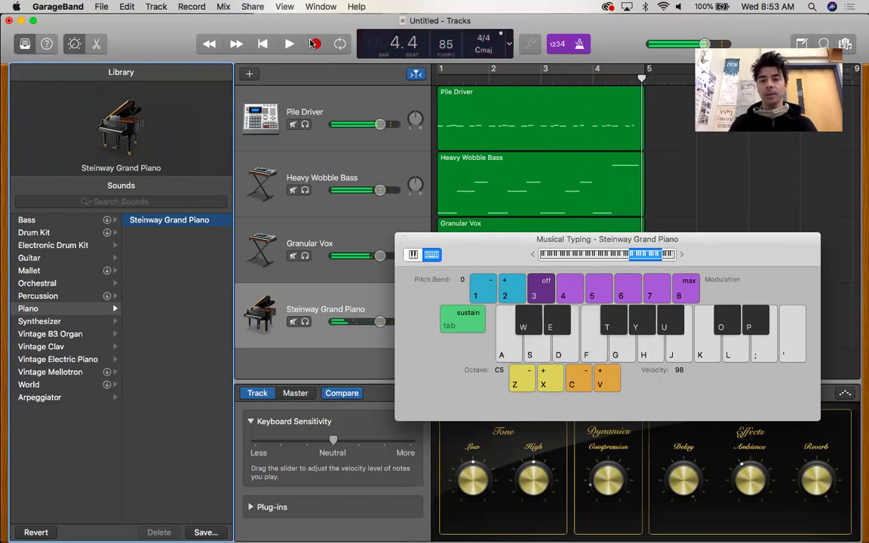
Close Musical Typing and lower the Steinway Grand Piano volume to -3.9 dB during playback.
{"action": "left_click", "coordinate": [403, 239]}
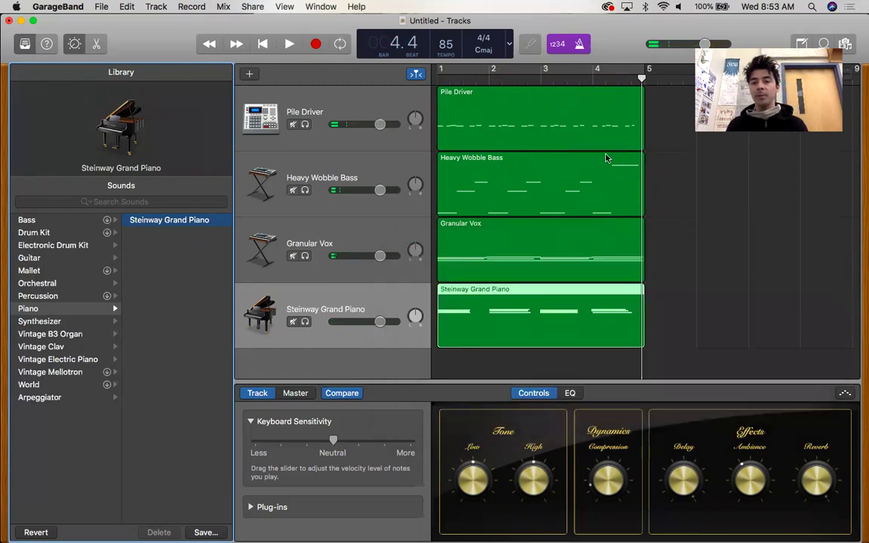
{"action": "key", "text": "Return"}
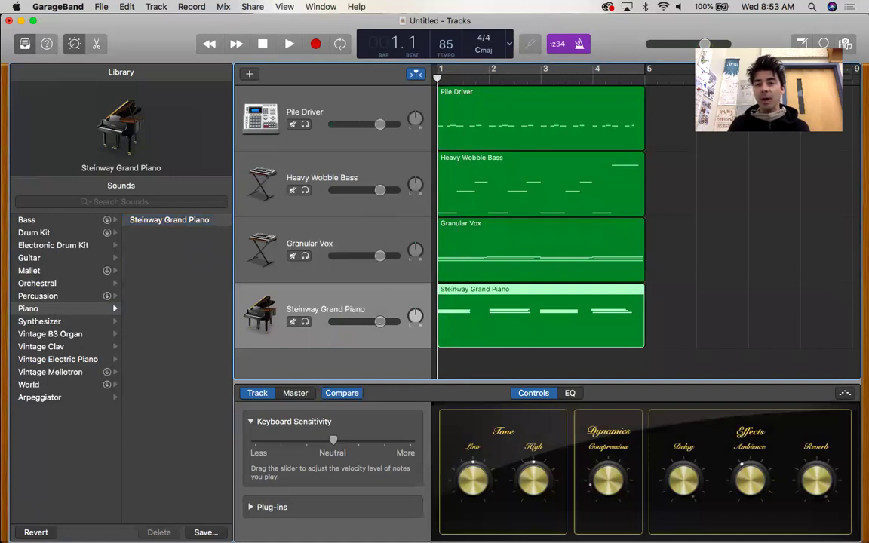
{"action": "left_click_drag", "start_coordinate": [381, 326], "coordinate": [362, 321]}
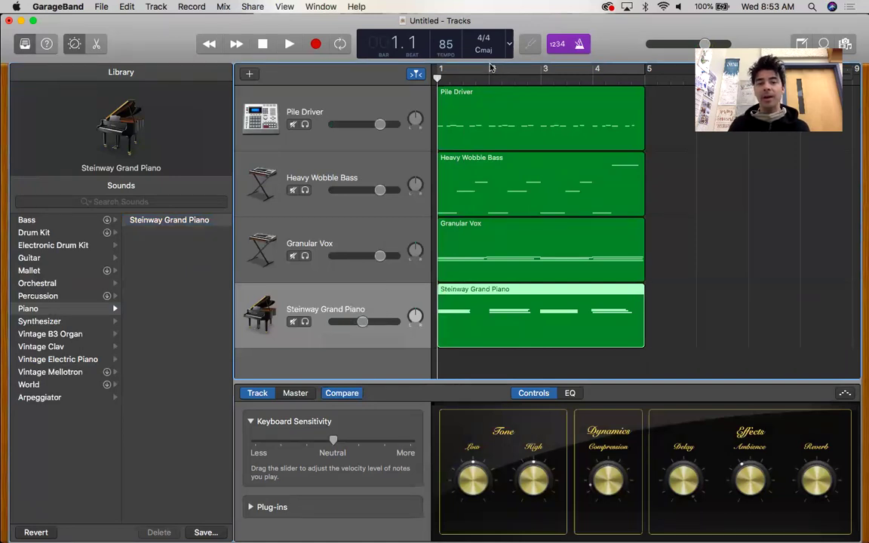
{"action": "key", "text": "space"}
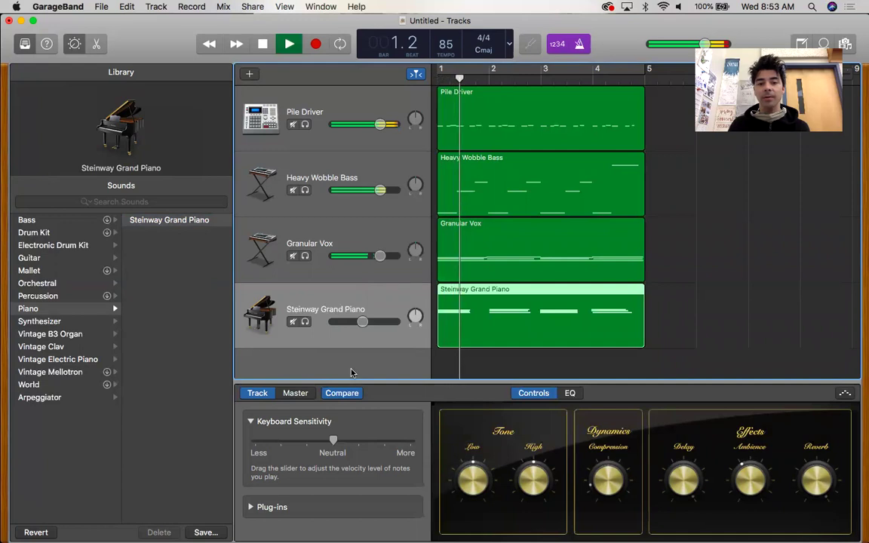
{"action": "mouse_move", "coordinate": [365, 322]}
{"action": "left_mouse_down"}
{"action": "mouse_move", "coordinate": [349, 324]}
{"action": "mouse_move", "coordinate": [360, 323]}
{"action": "left_mouse_up"}
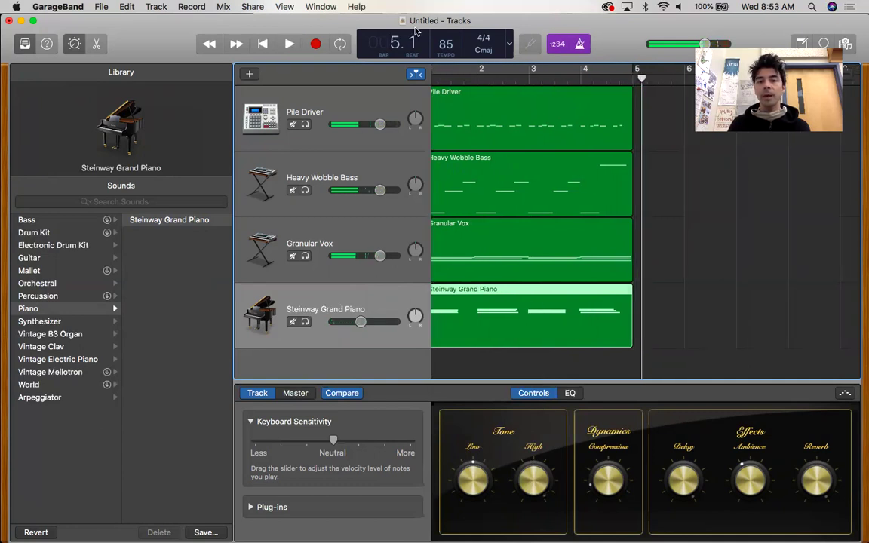
Turn on looping for the Pile Driver drum region from its context menu.
{"action": "left_click", "coordinate": [263, 44]}
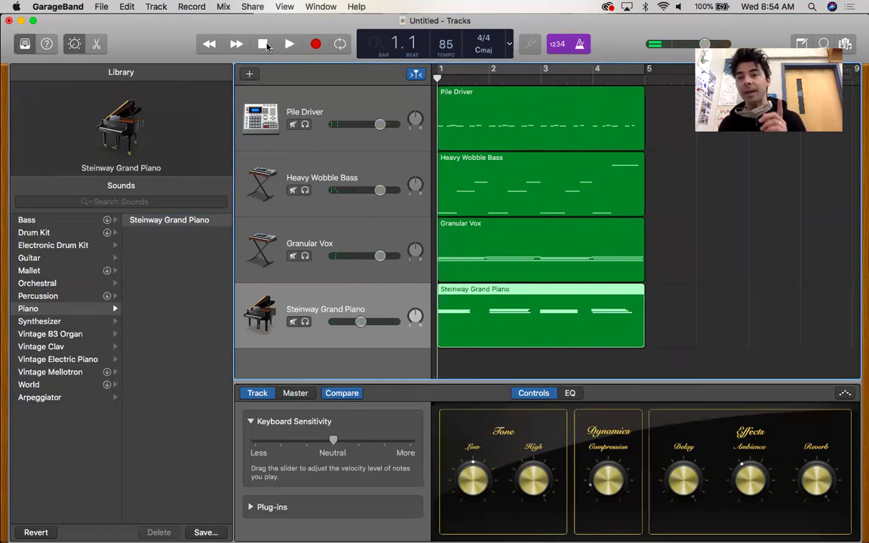
{"action": "left_click", "coordinate": [495, 130]}
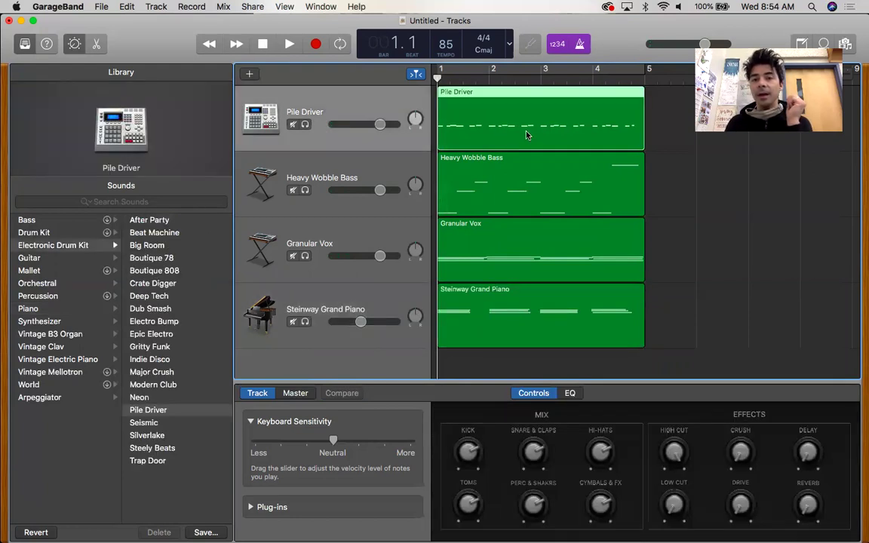
{"action": "left_click", "coordinate": [518, 155]}
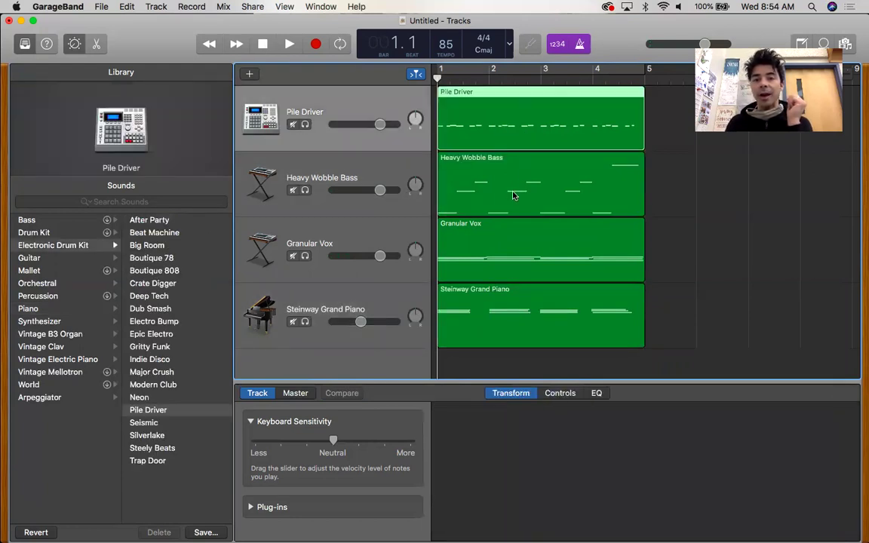
{"action": "left_click", "coordinate": [519, 128]}
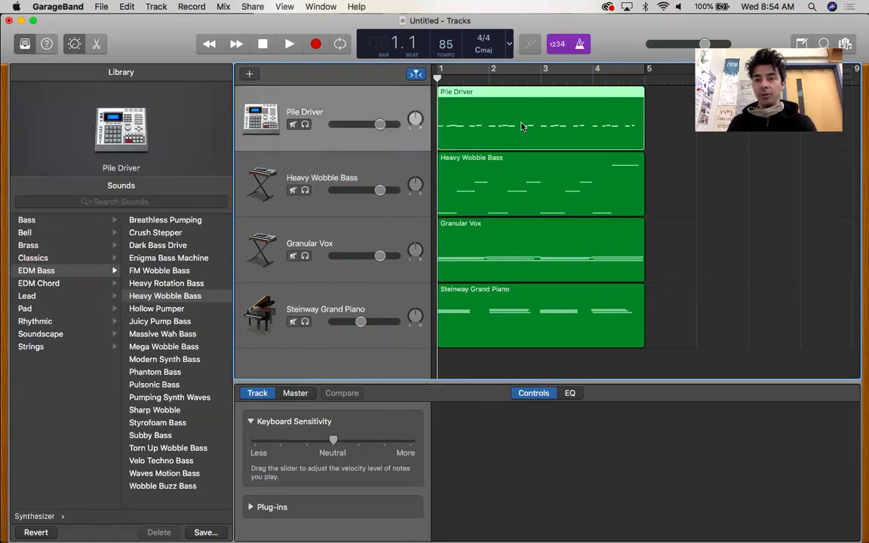
{"action": "right_click", "coordinate": [520, 126]}
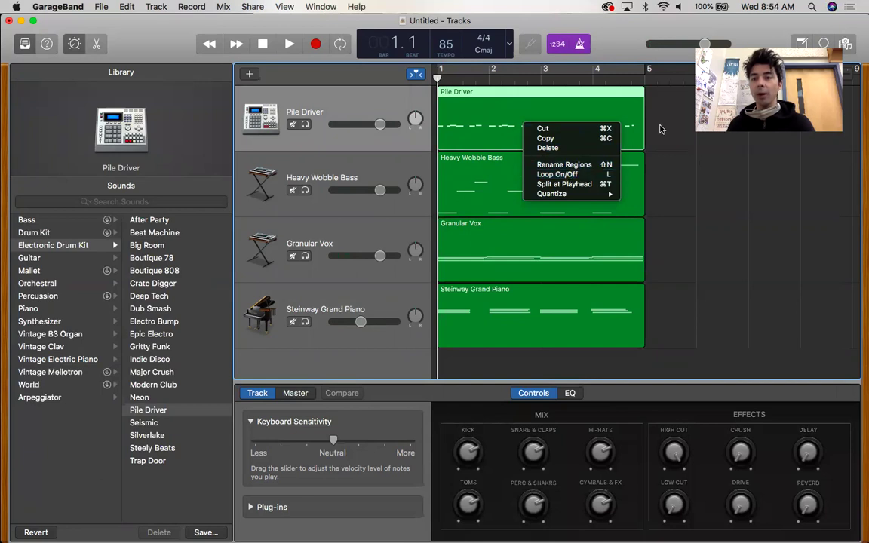
{"action": "left_click", "coordinate": [568, 175]}
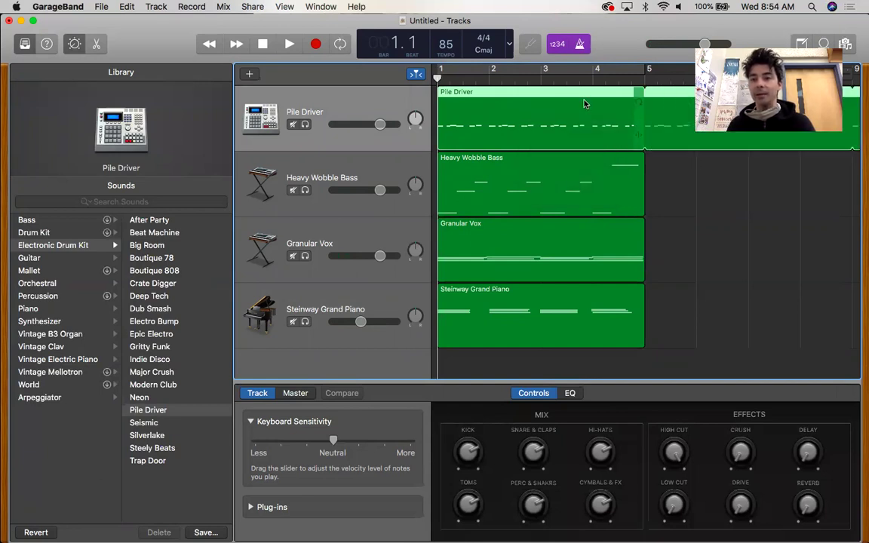
Loop the Heavy Wobble Bass, Granular Vox and Steinway Grand Piano regions with L, then play.
{"action": "left_click", "coordinate": [549, 175]}
{"action": "key", "text": "l"}
{"action": "left_click", "coordinate": [528, 237]}
{"action": "key", "text": "l"}
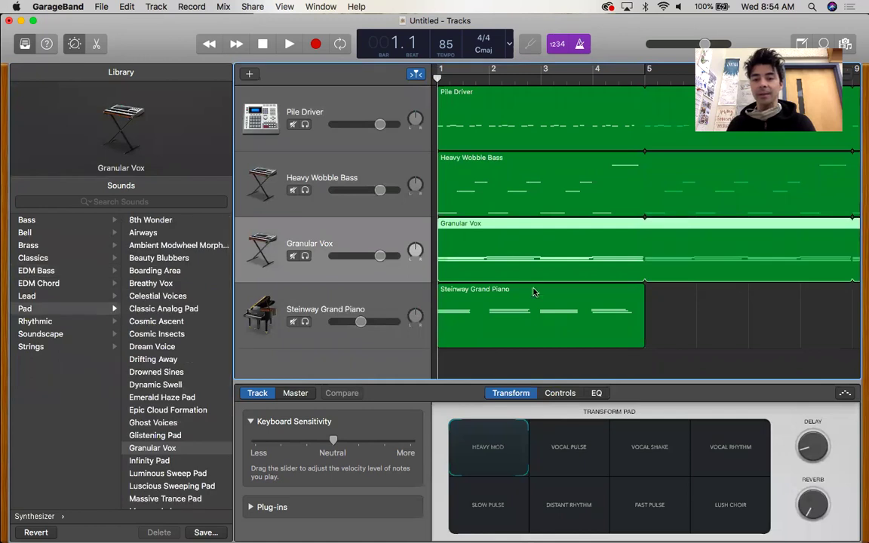
{"action": "left_click", "coordinate": [535, 330]}
{"action": "key", "text": "l"}
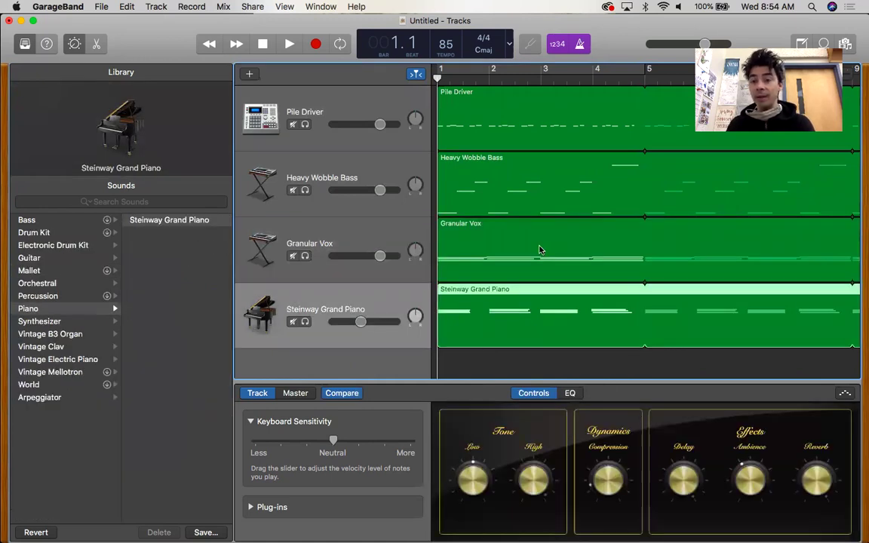
{"action": "key", "text": "space"}
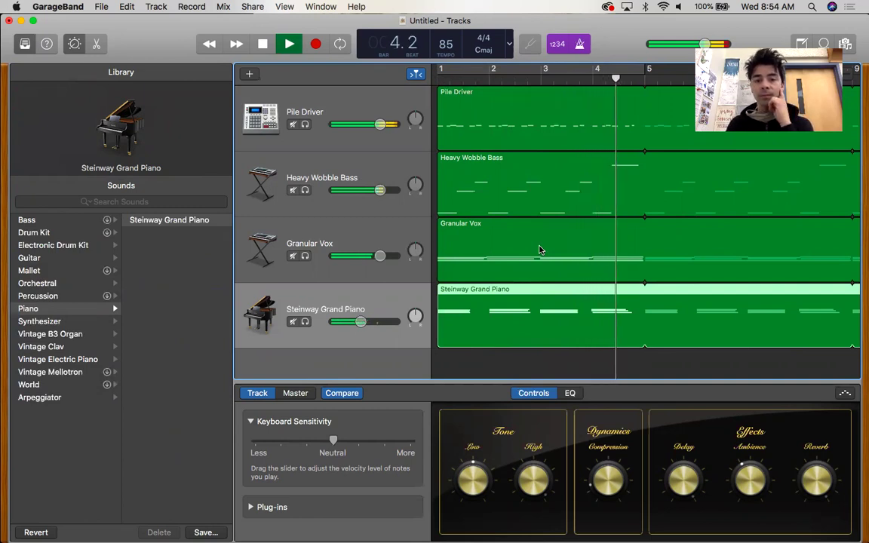
Set the tempo to 95, pan Granular Vox right and Steinway Grand Piano left to -51.
{"action": "scroll", "coordinate": [491, 226], "scroll_direction": "right", "scroll_amount": 1}
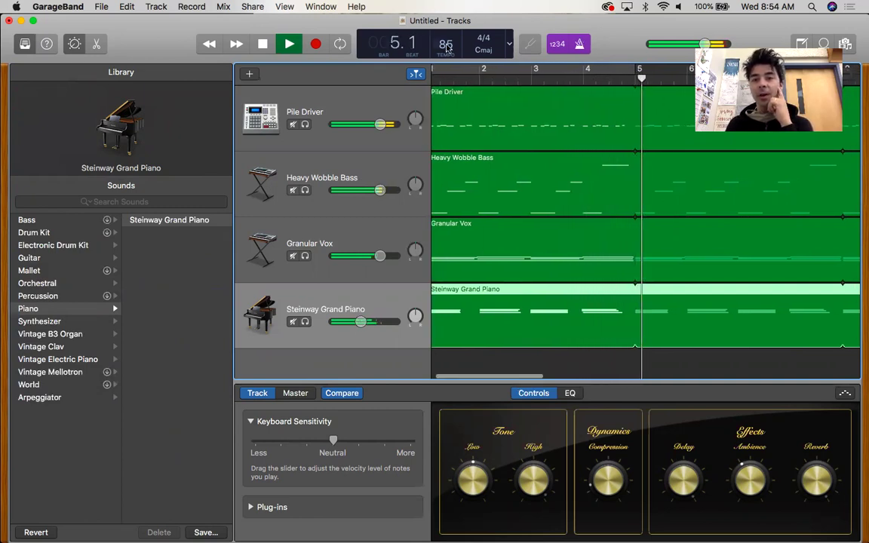
{"action": "left_click_drag", "start_coordinate": [446, 47], "coordinate": [446, 39]}
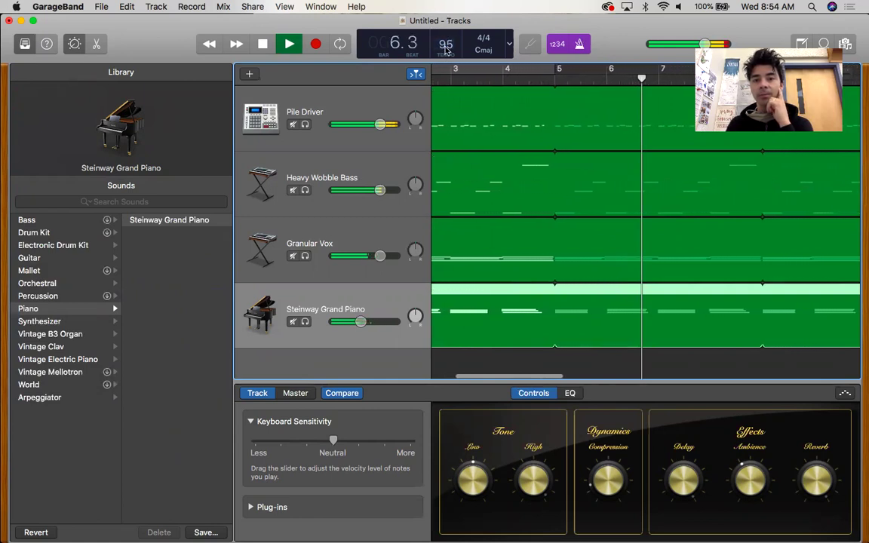
{"action": "left_click_drag", "start_coordinate": [445, 47], "coordinate": [447, 15]}
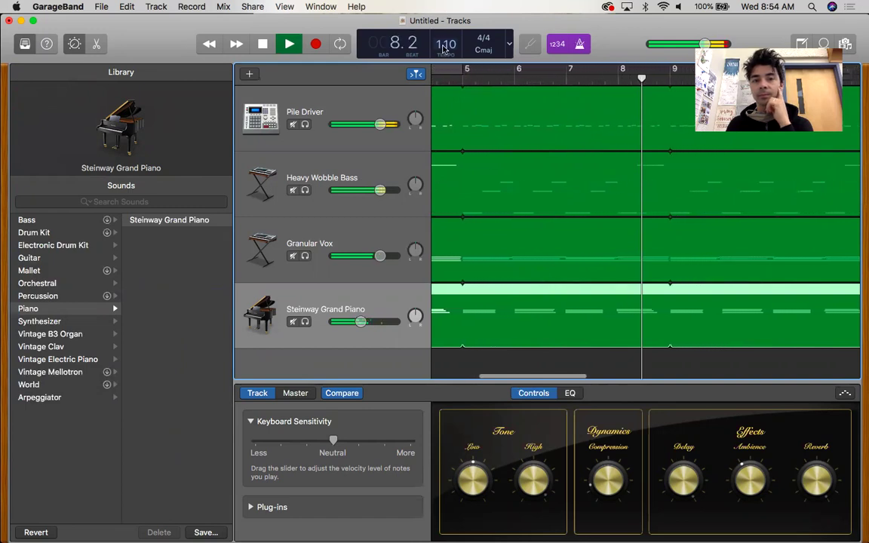
{"action": "left_click_drag", "start_coordinate": [446, 44], "coordinate": [446, 46]}
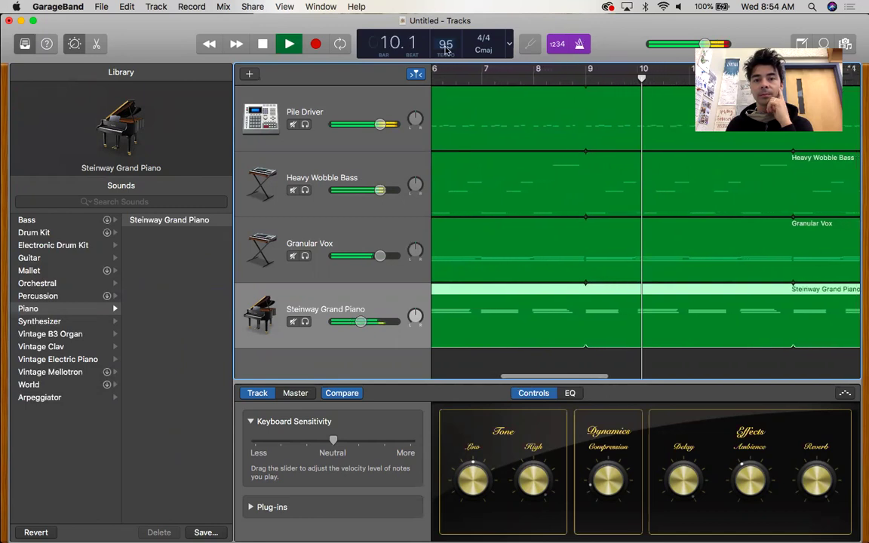
{"action": "left_click_drag", "start_coordinate": [416, 251], "coordinate": [417, 233]}
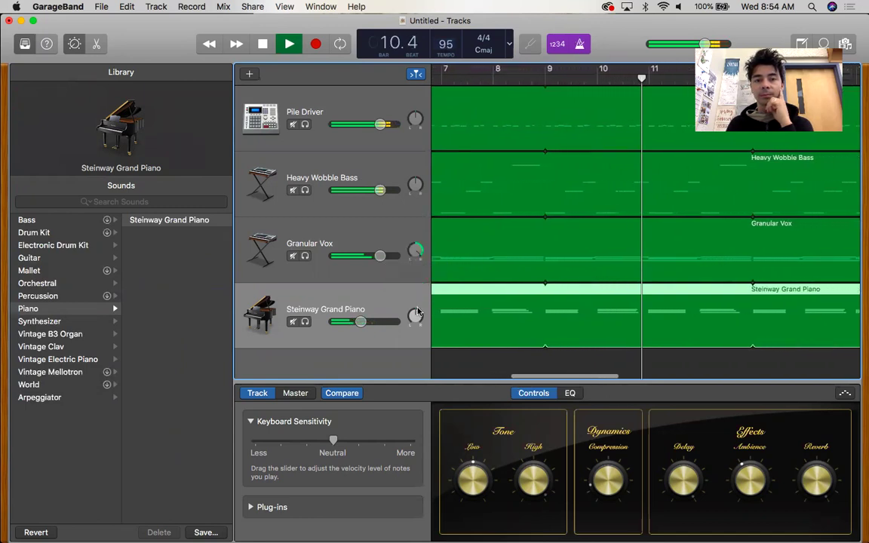
{"action": "left_click_drag", "start_coordinate": [416, 316], "coordinate": [413, 351]}
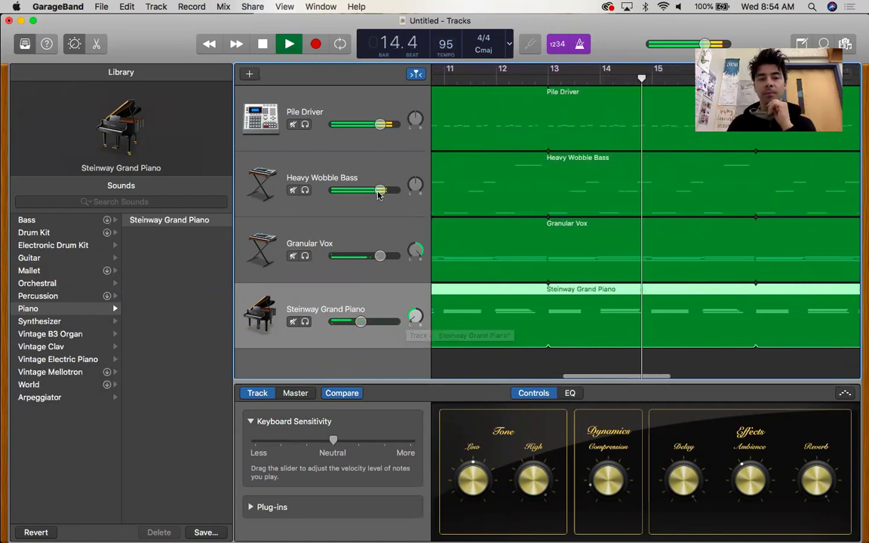
Raise the Heavy Wobble Bass track volume to about +4.2 dB and stop playback.
{"action": "mouse_move", "coordinate": [380, 190]}
{"action": "left_mouse_down"}
{"action": "mouse_move", "coordinate": [396, 190]}
{"action": "mouse_move", "coordinate": [388, 190]}
{"action": "left_mouse_up"}
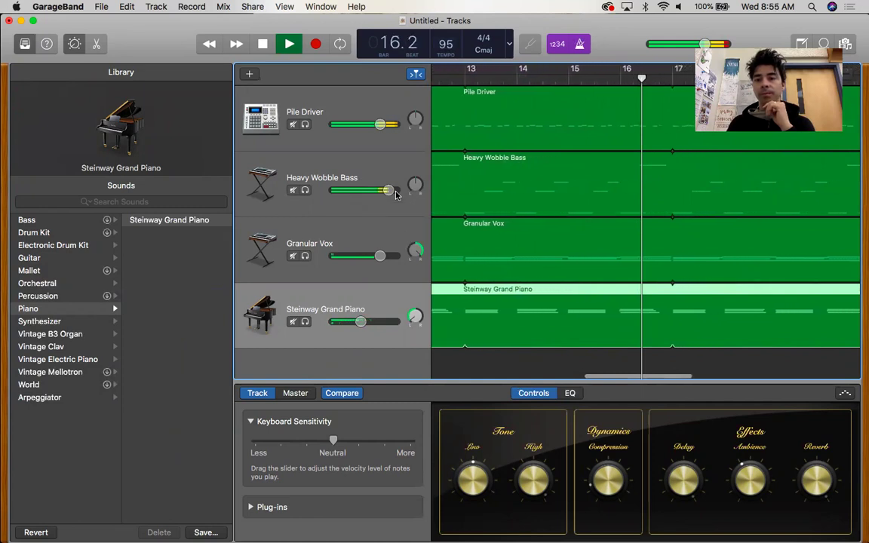
{"action": "key", "text": "space"}
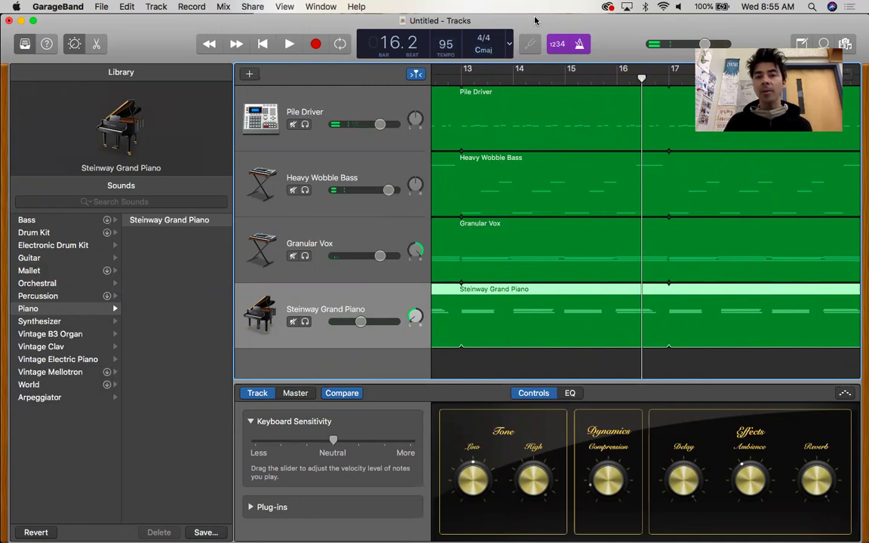
Return the playhead to bar 1, then save the project as 'Test' on the Desktop when quitting.
{"action": "left_click_drag", "start_coordinate": [535, 22], "coordinate": [535, 52]}
{"action": "key", "text": "Return"}
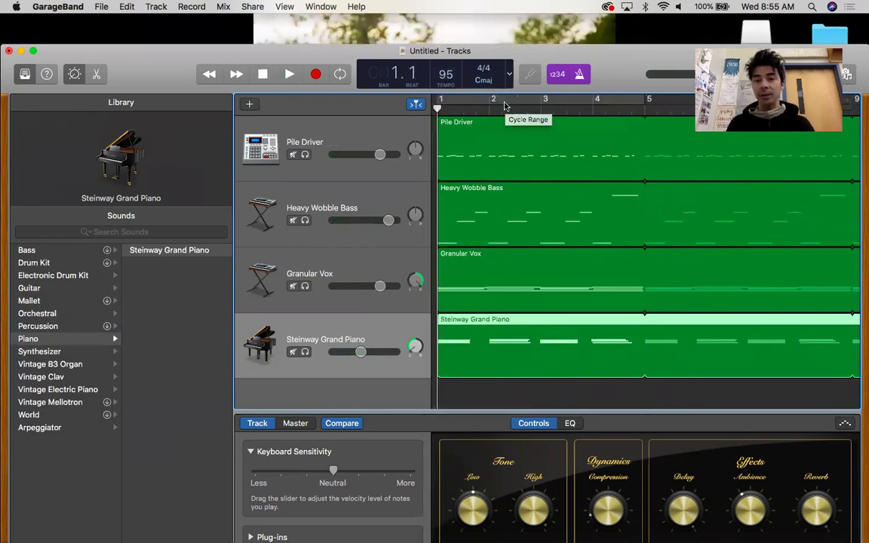
{"action": "key", "text": "super+q"}
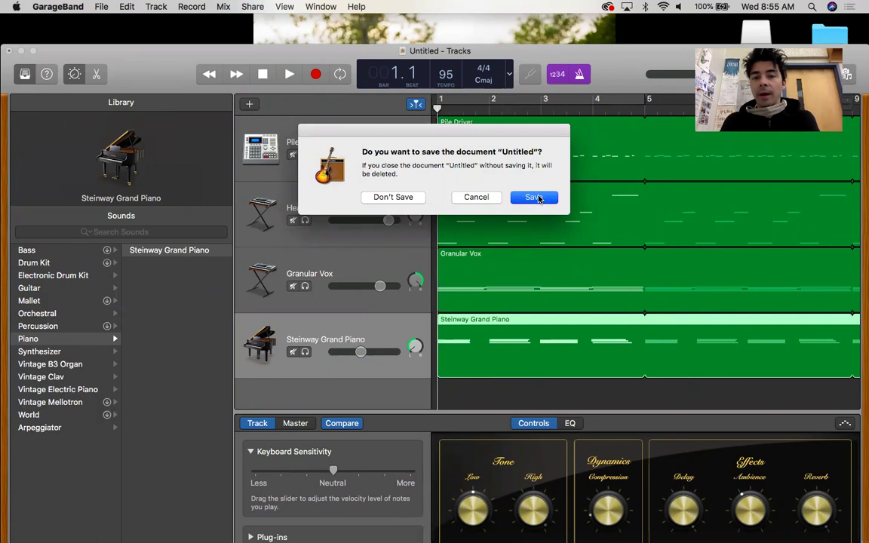
{"action": "left_click", "coordinate": [535, 197]}
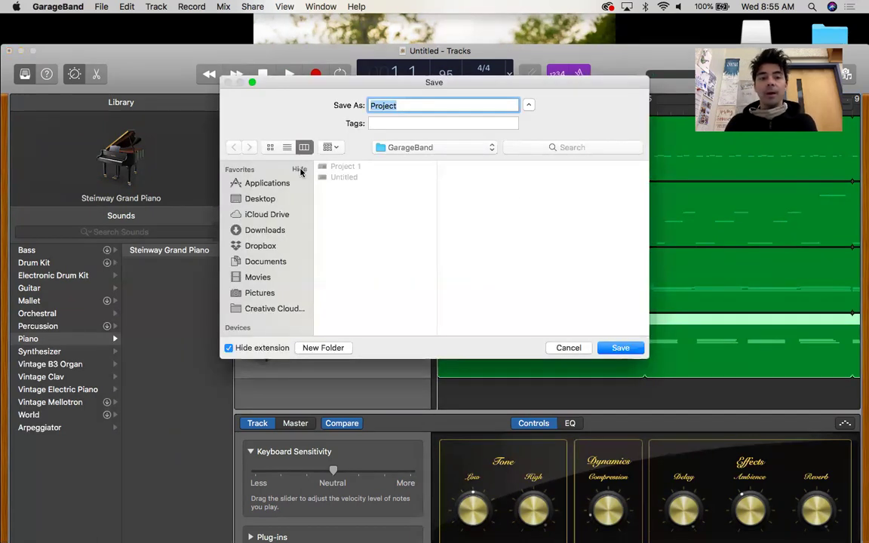
{"action": "left_click", "coordinate": [272, 198]}
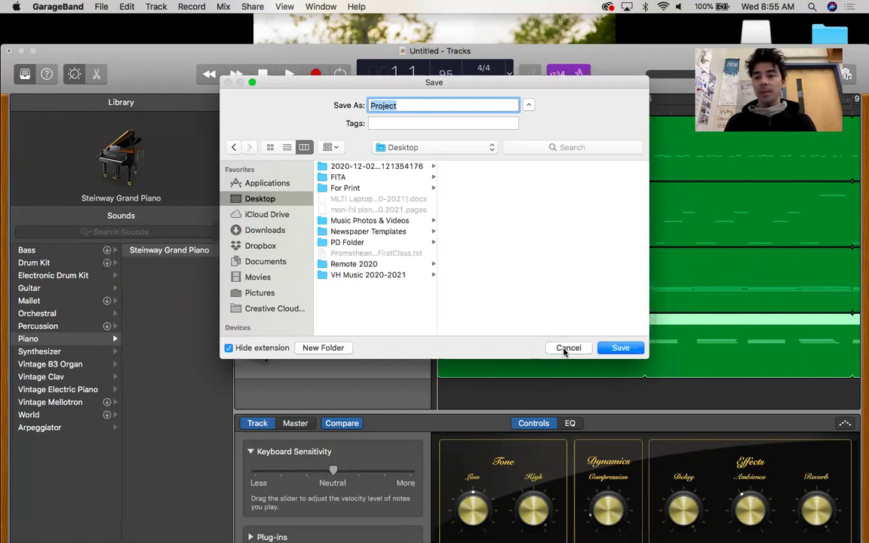
{"action": "type", "text": "Test"}
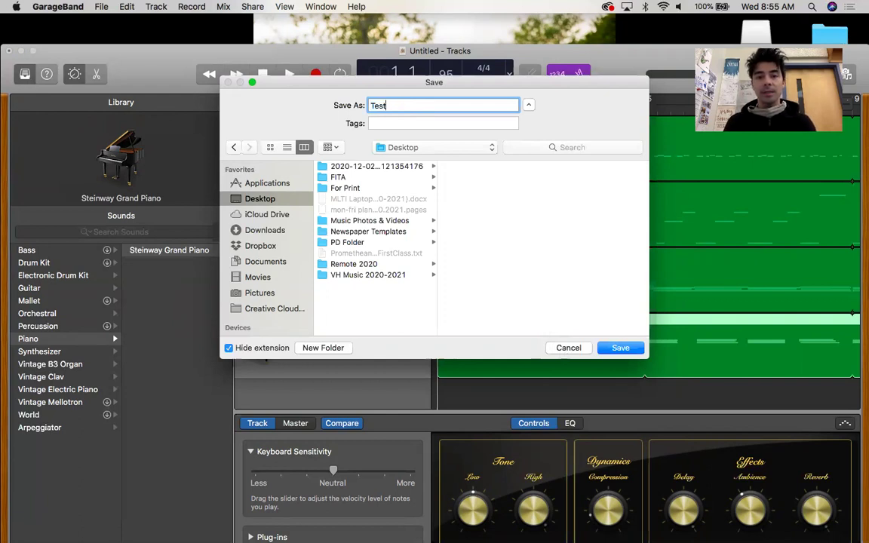
{"action": "key", "text": "Return"}
Close the Test project window and finish quitting GarageBand, leaving Finder frontmost.
{"action": "key", "text": "super+w"}
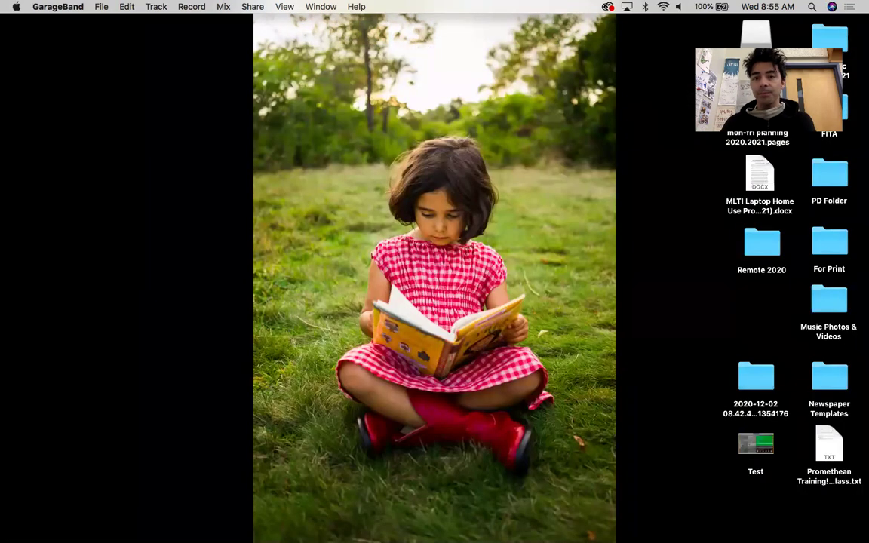
{"action": "key", "text": "super+q"}
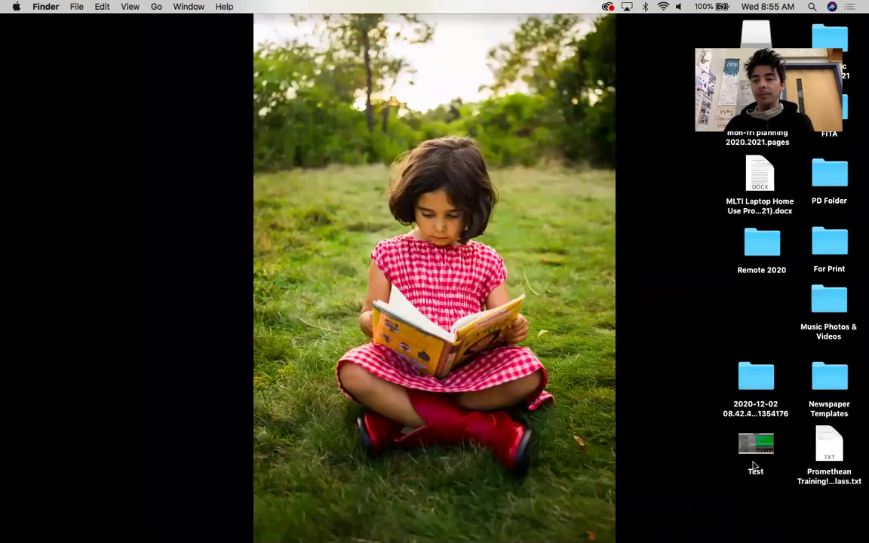